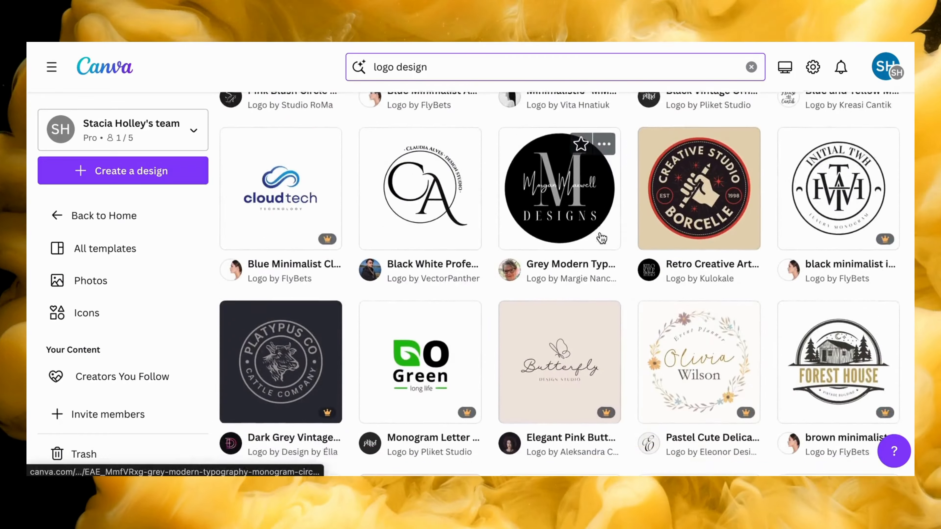
# Step: Browse the logo design templates and open the details of the Pink and Black Modern Initials Logo Design
pyautogui.scroll(-15, 601, 238)
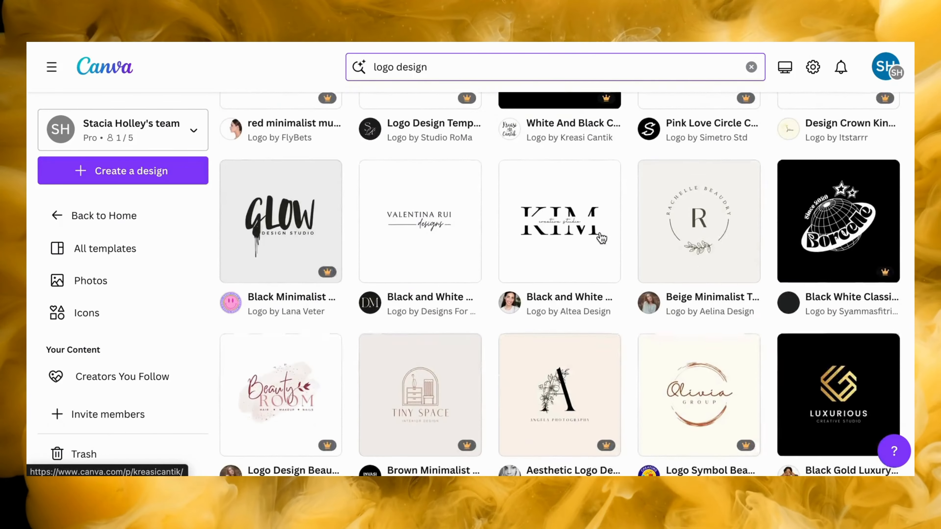
pyautogui.scroll(-10, 602, 238)
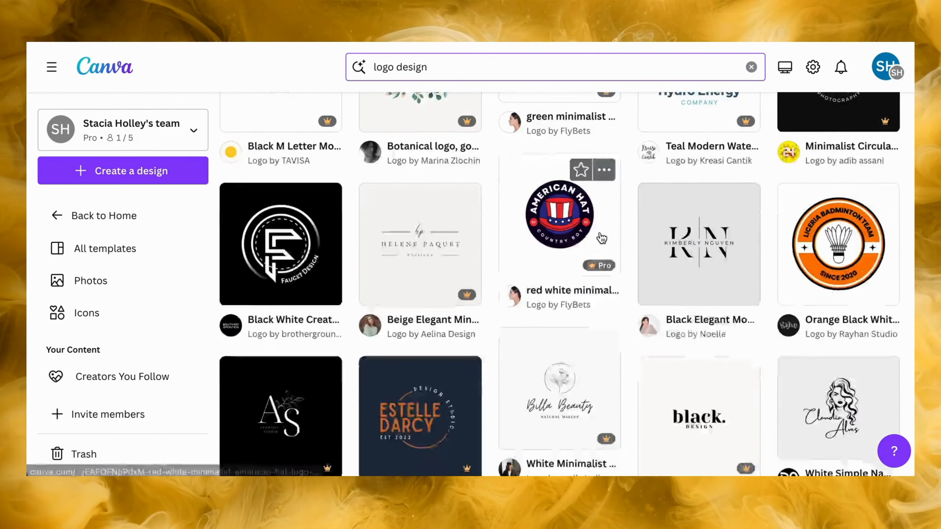
pyautogui.scroll(7, 601, 237)
pyautogui.scroll(4, 601, 238)
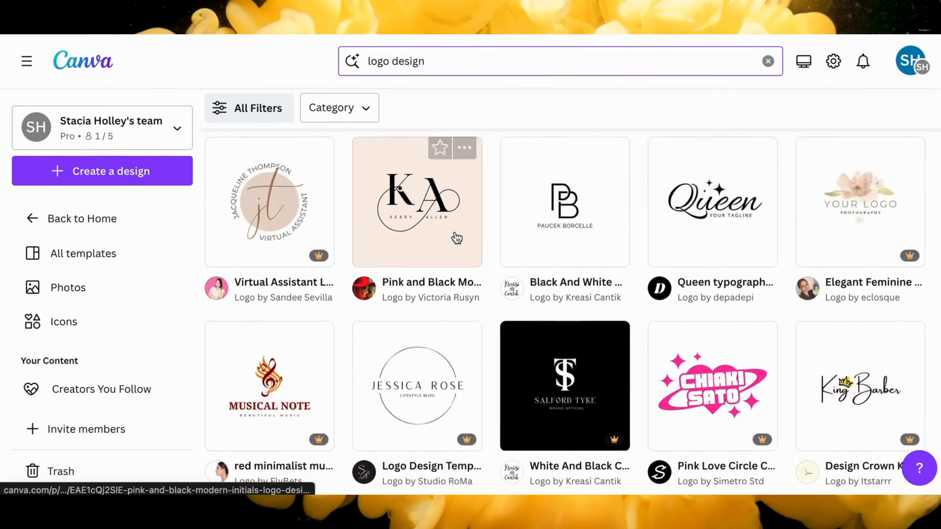
pyautogui.scroll(5, 455, 237)
pyautogui.scroll(-18, 455, 237)
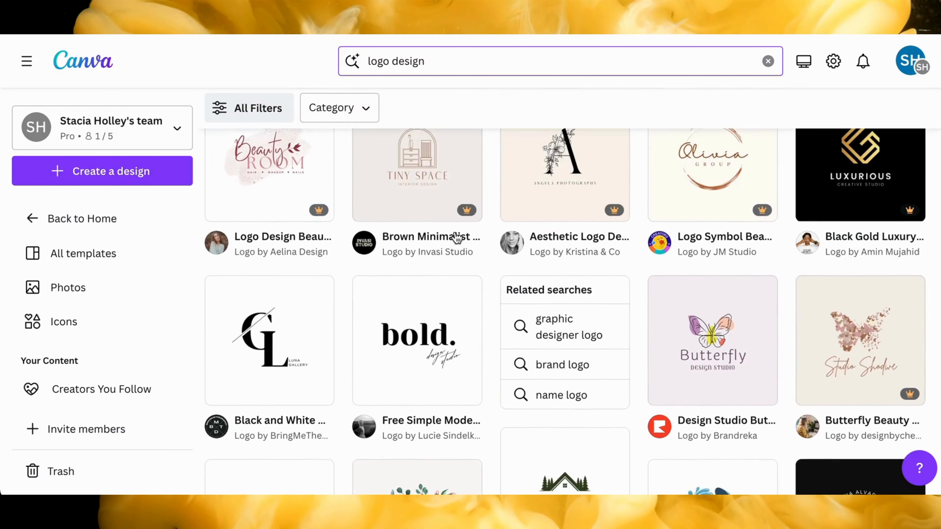
pyautogui.scroll(12, 455, 234)
pyautogui.scroll(10, 456, 238)
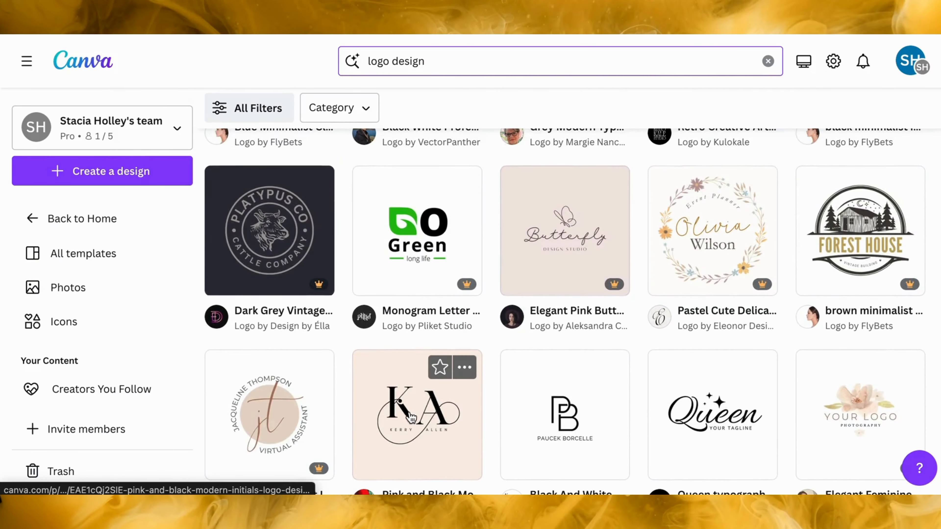
pyautogui.click(411, 415)
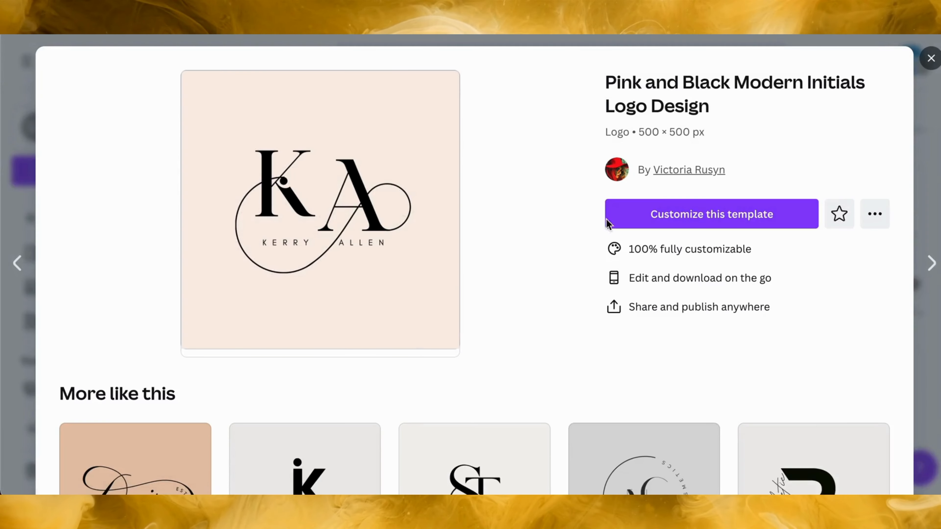
# Step: Look through the similar logo templates and open the Pink and Black Modern Initials Logo Design for customization with a full-width canvas
pyautogui.scroll(-5, 625, 200)
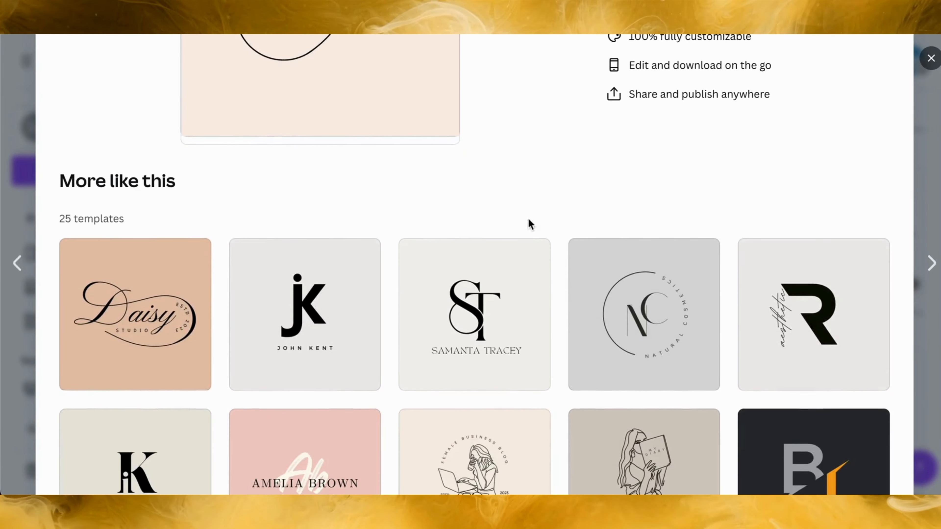
pyautogui.scroll(-10, 465, 354)
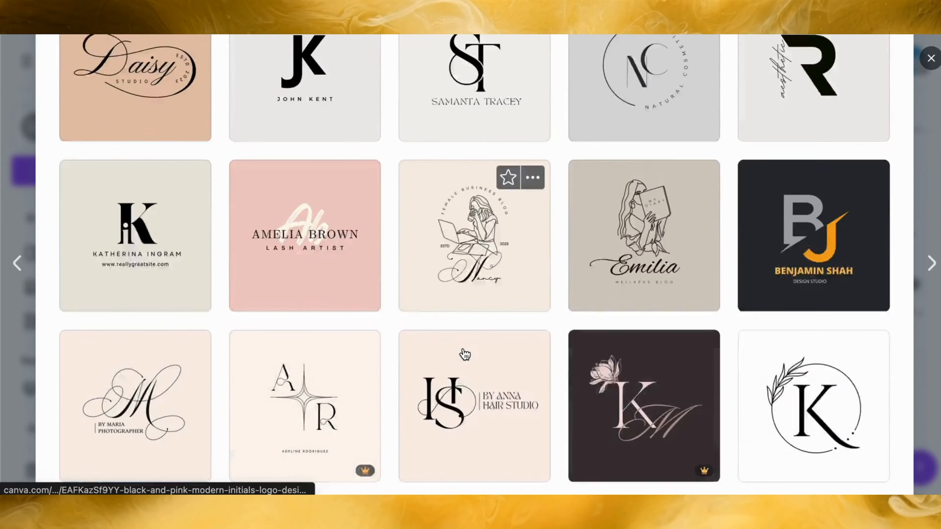
pyautogui.scroll(-8, 465, 354)
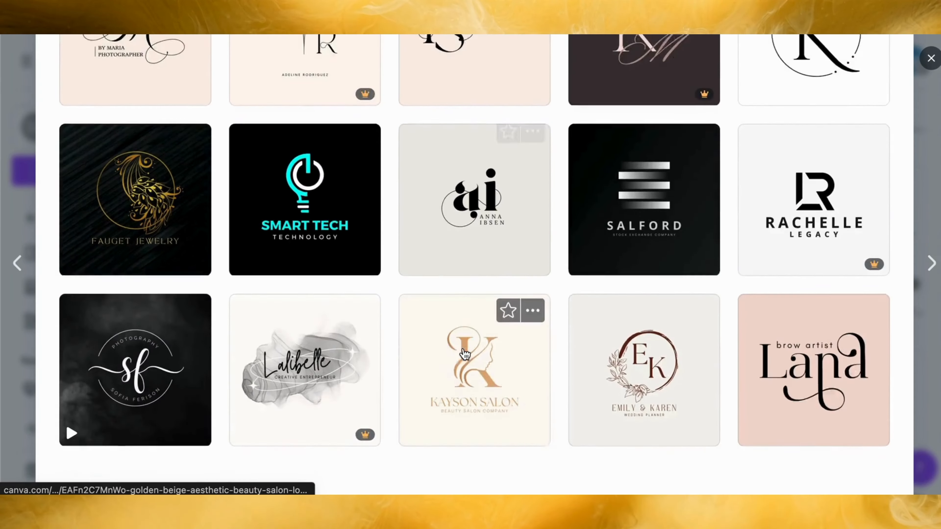
pyautogui.scroll(8, 463, 348)
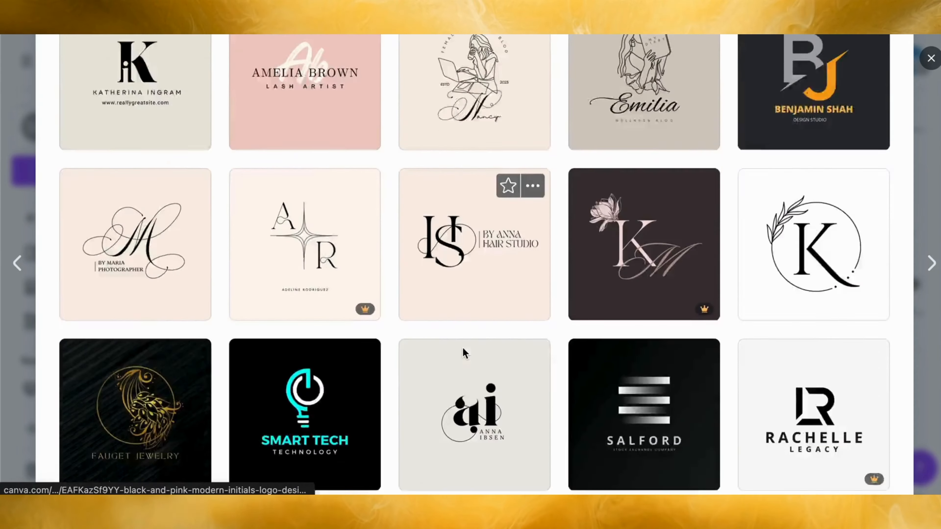
pyautogui.scroll(-8, 370, 365)
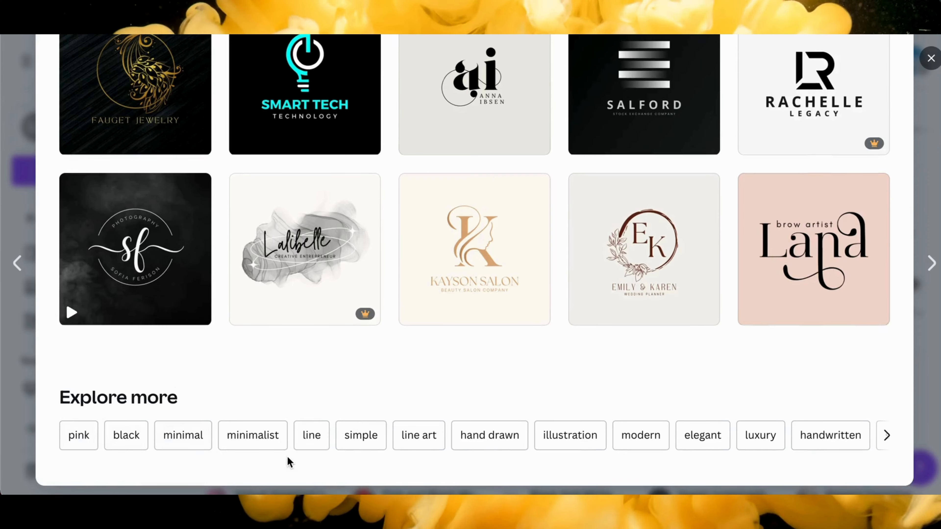
pyautogui.scroll(9, 711, 438)
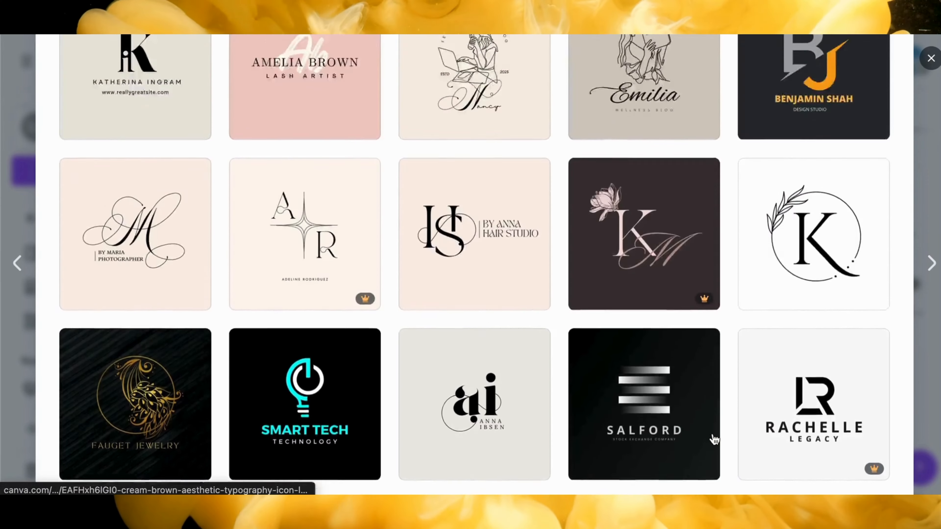
pyautogui.scroll(17, 714, 439)
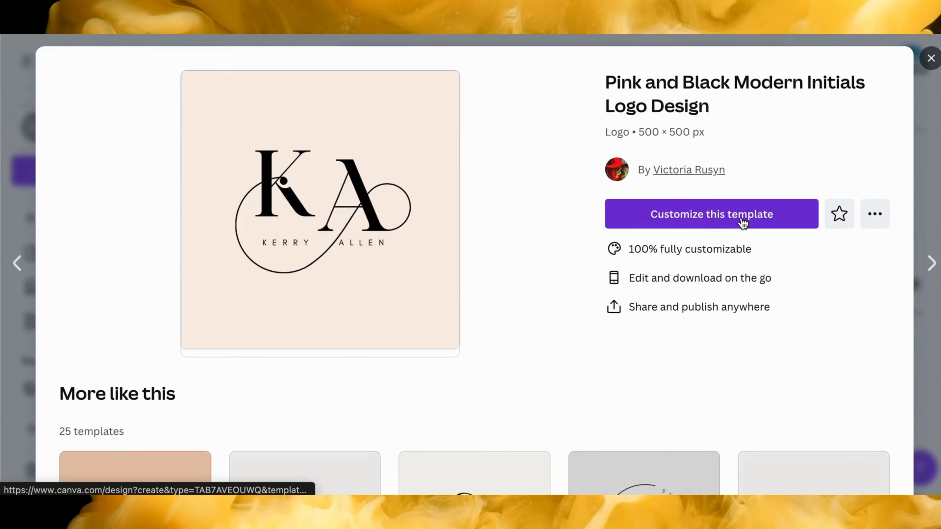
pyautogui.click(743, 223)
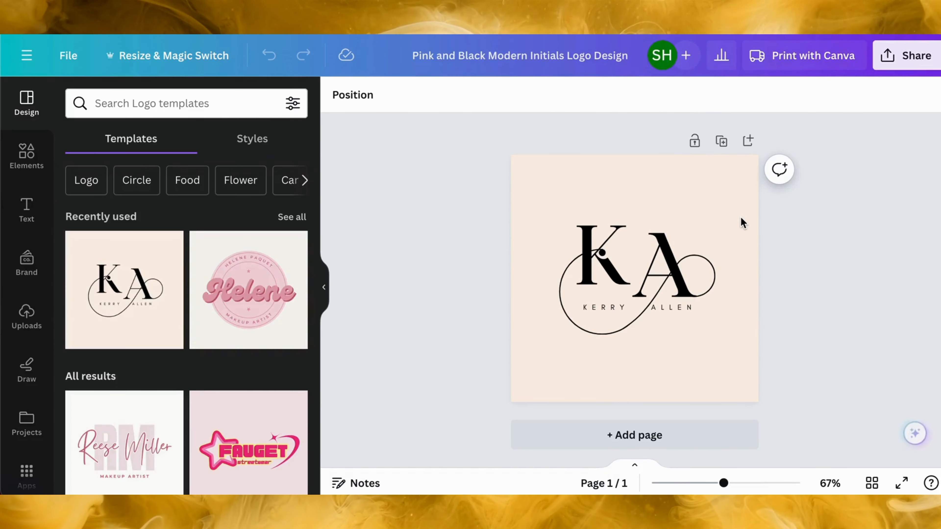
pyautogui.click(322, 291)
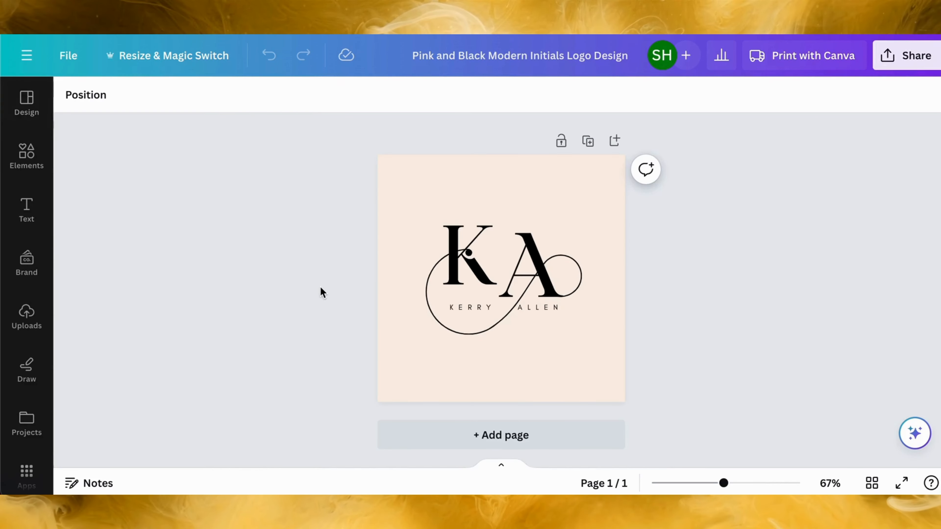
# Step: Replace the logo's large initials K and A with H and C
pyautogui.click(469, 239)
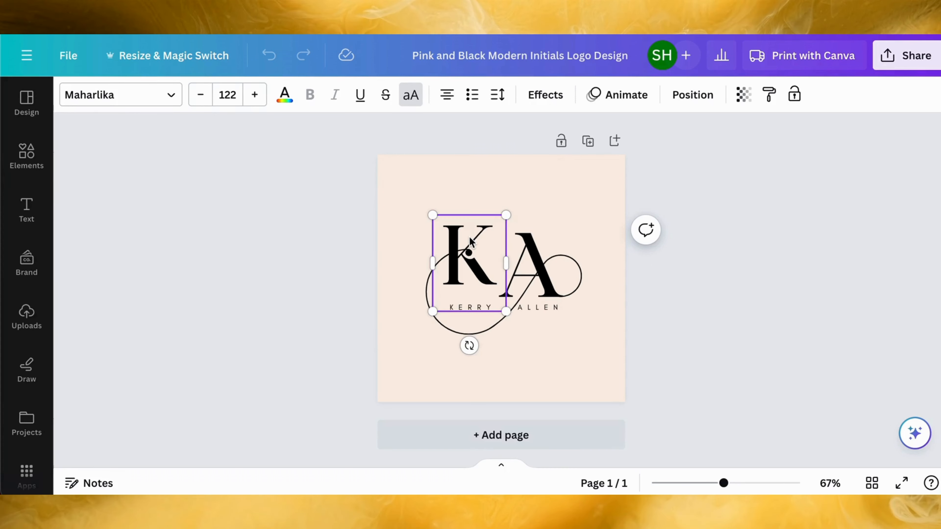
pyautogui.doubleClick(468, 237)
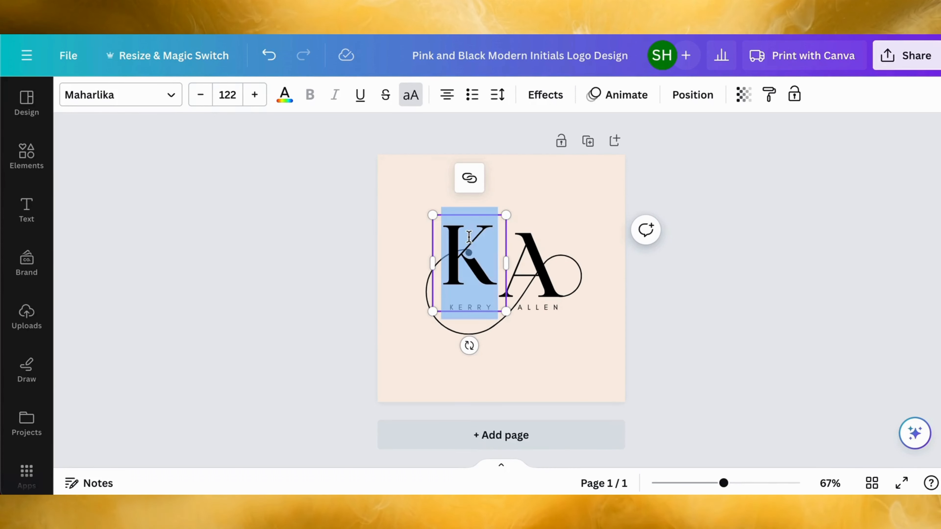
pyautogui.write('H')
pyautogui.click(541, 252)
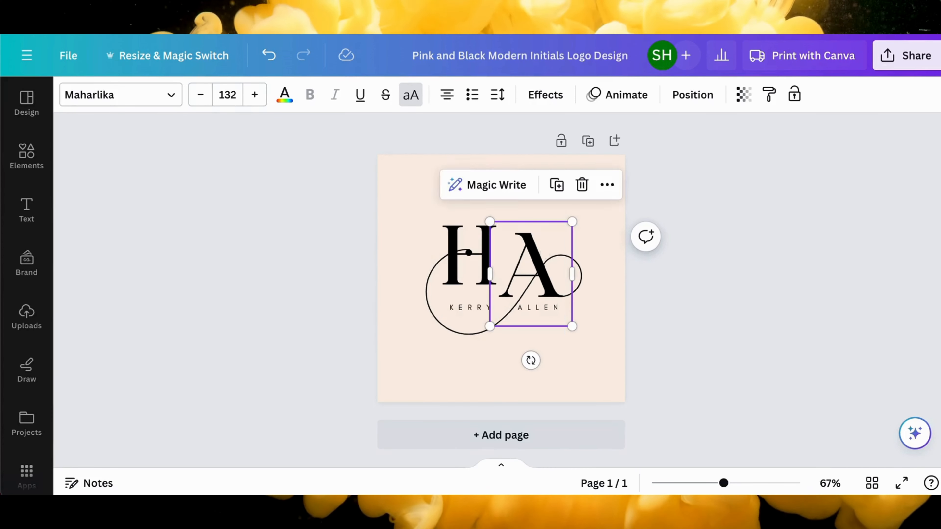
pyautogui.doubleClick(540, 248)
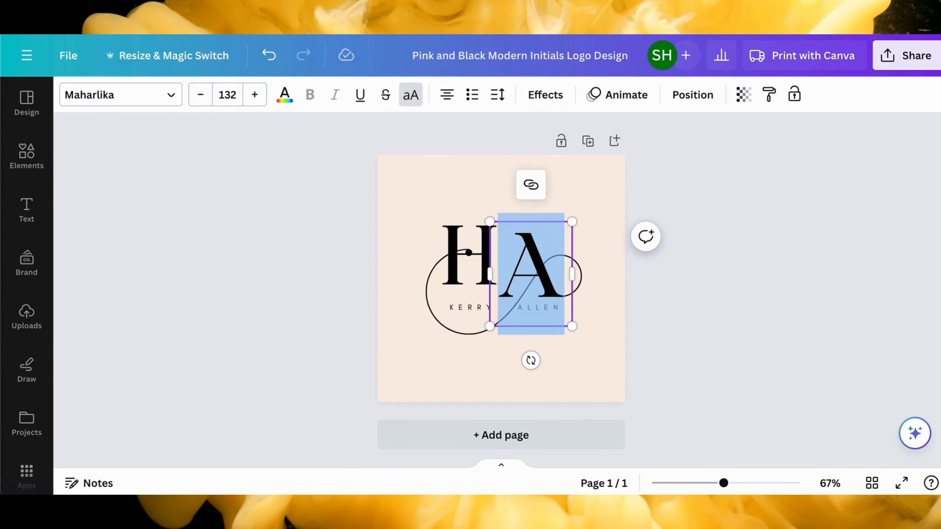
pyautogui.write('C')
pyautogui.click(632, 287)
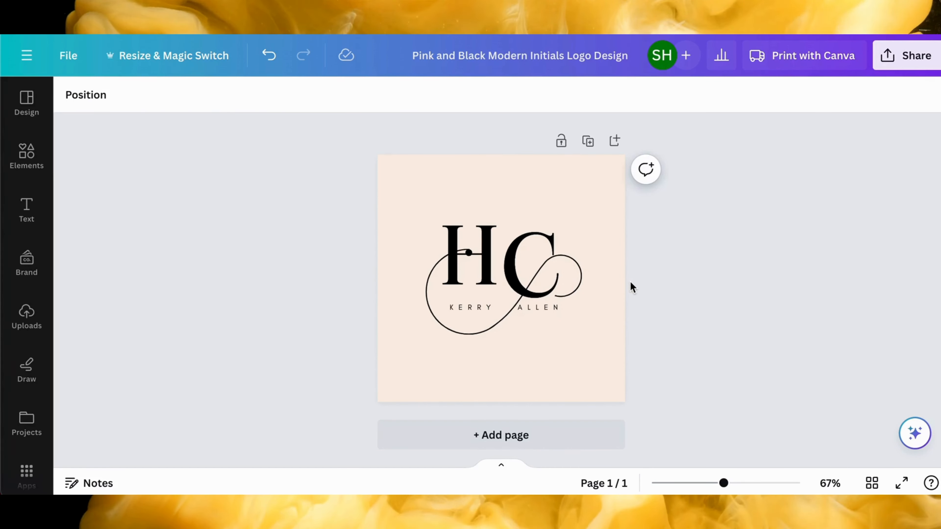
# Step: Replace the small name line beneath the initials with "HOLLEYWOOD CONSULTING" on two lines
pyautogui.click(476, 309)
pyautogui.click(469, 307)
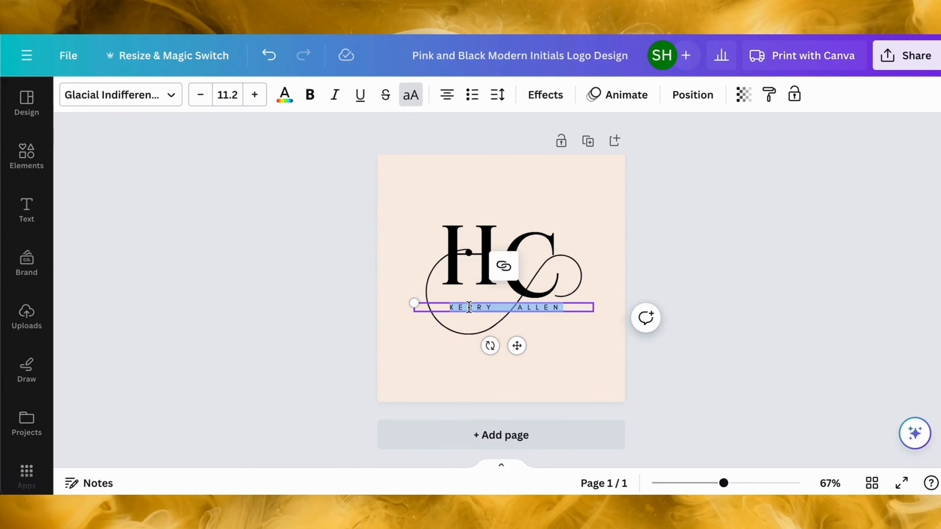
pyautogui.write('HOLLEYWOOD')
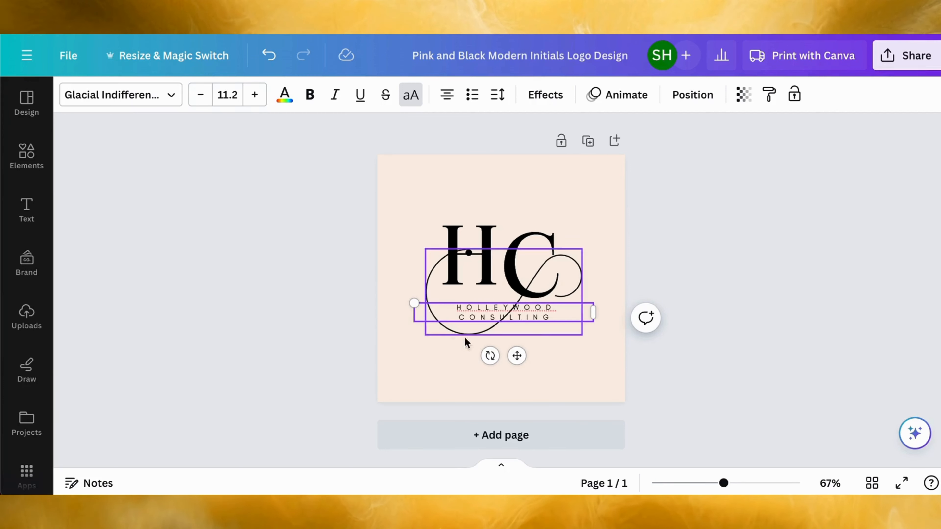
pyautogui.click(757, 328)
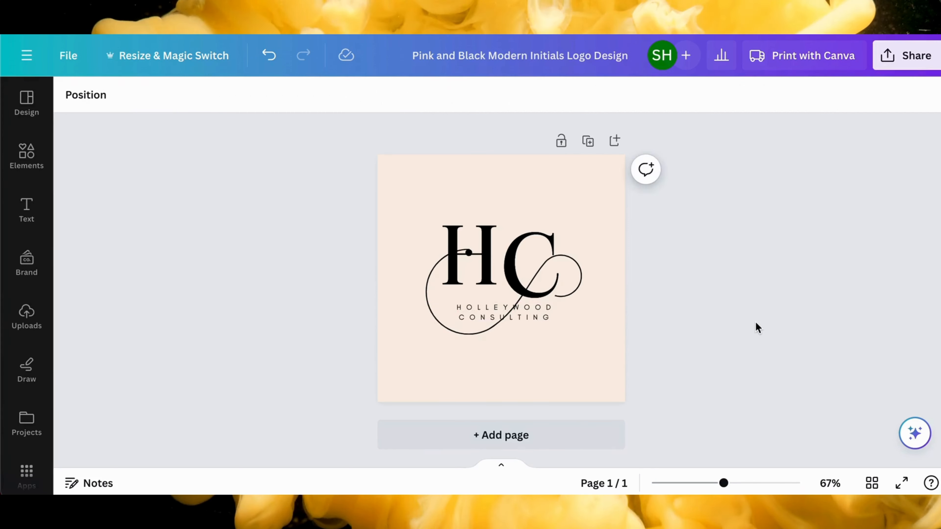
# Step: Change the logo's background to a custom muted purple solid color, #A091AF
pyautogui.click(540, 168)
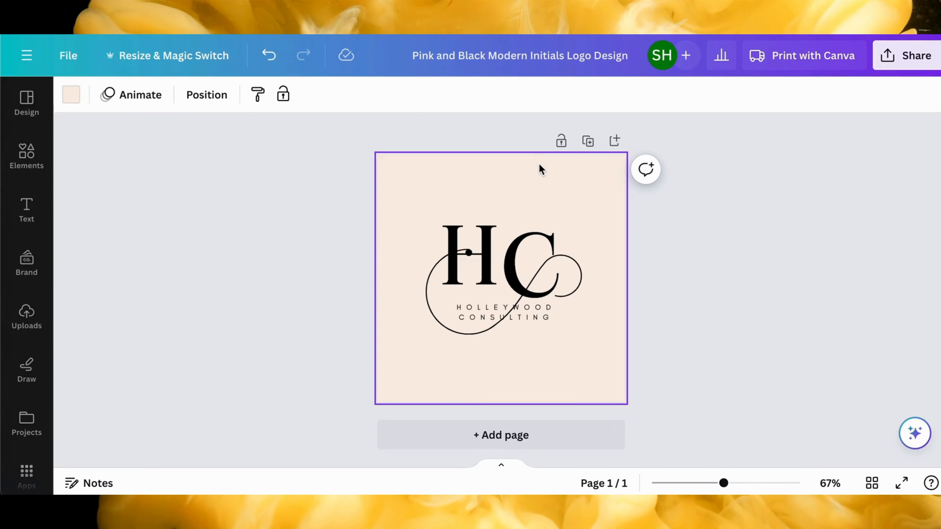
pyautogui.click(70, 95)
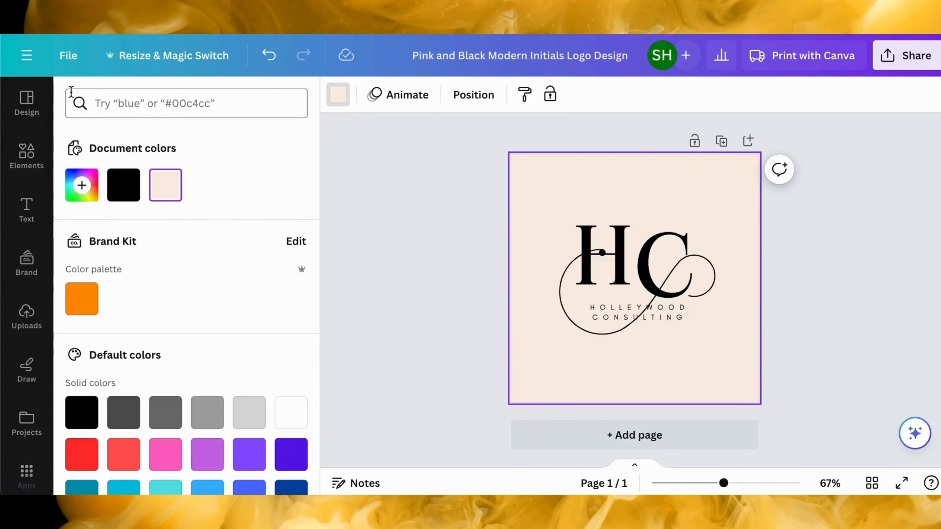
pyautogui.scroll(-5, 199, 221)
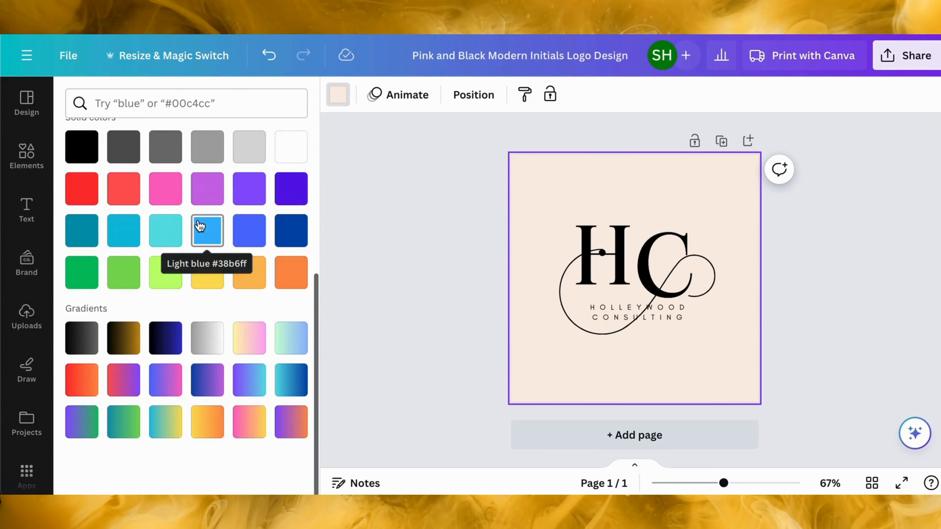
pyautogui.scroll(5, 199, 222)
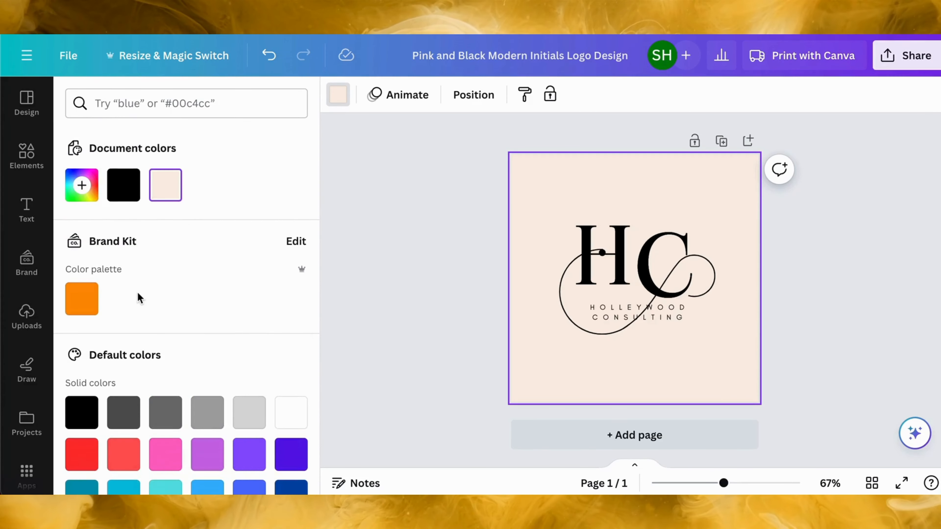
pyautogui.click(80, 191)
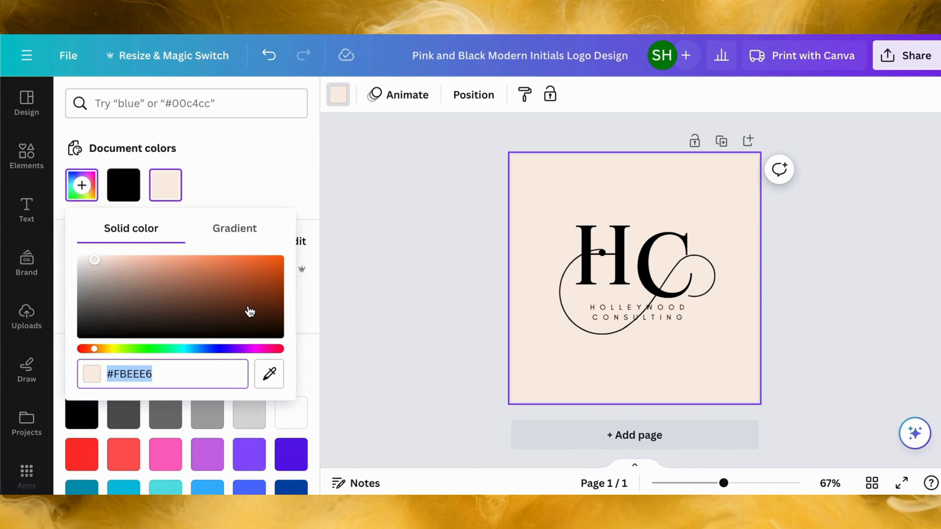
pyautogui.click(223, 276)
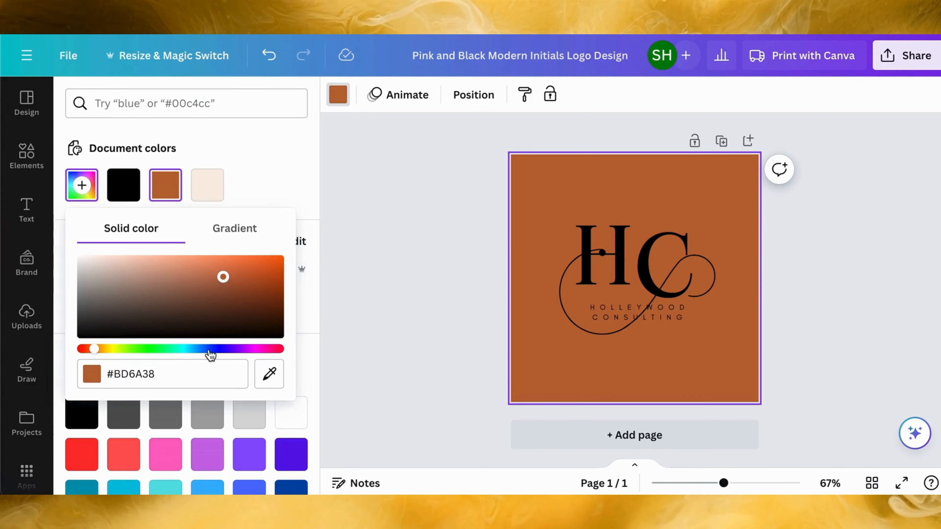
pyautogui.click(229, 348)
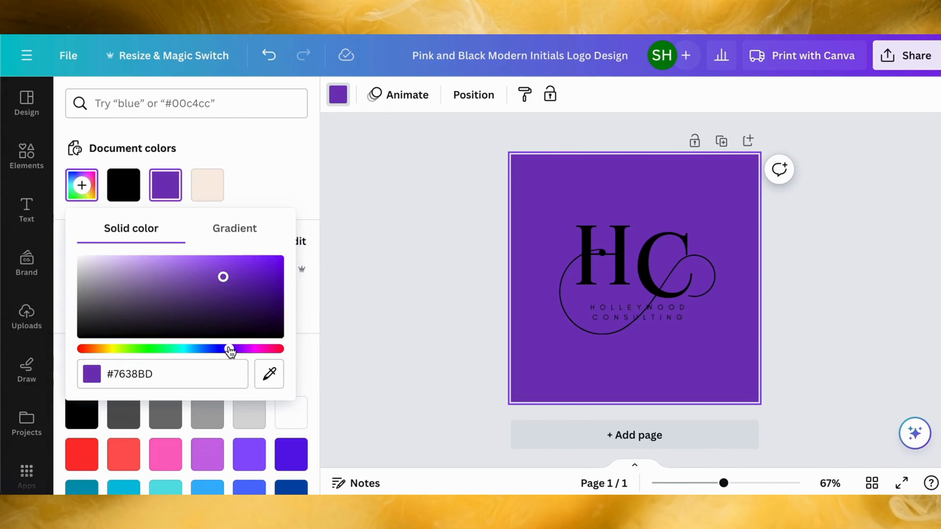
pyautogui.click(165, 349)
pyautogui.click(230, 349)
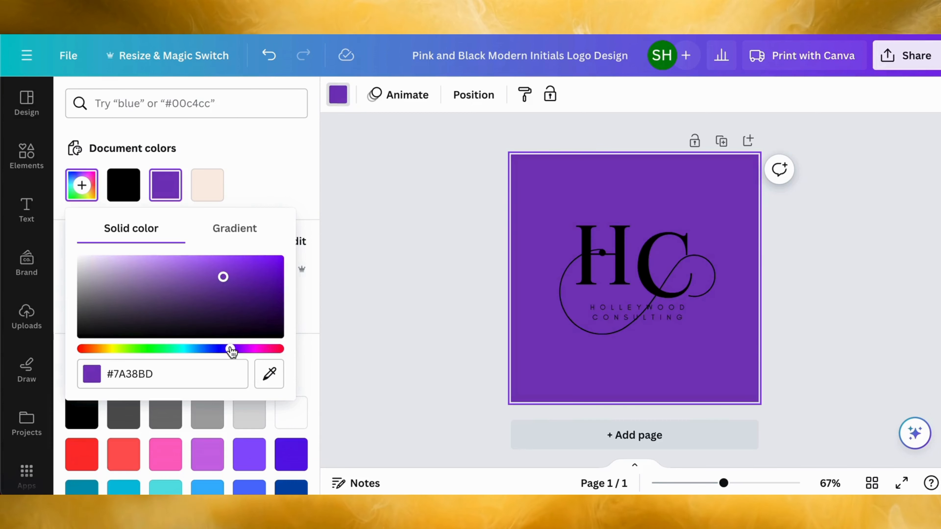
pyautogui.moveTo(223, 276); pyautogui.dragTo(112, 280)
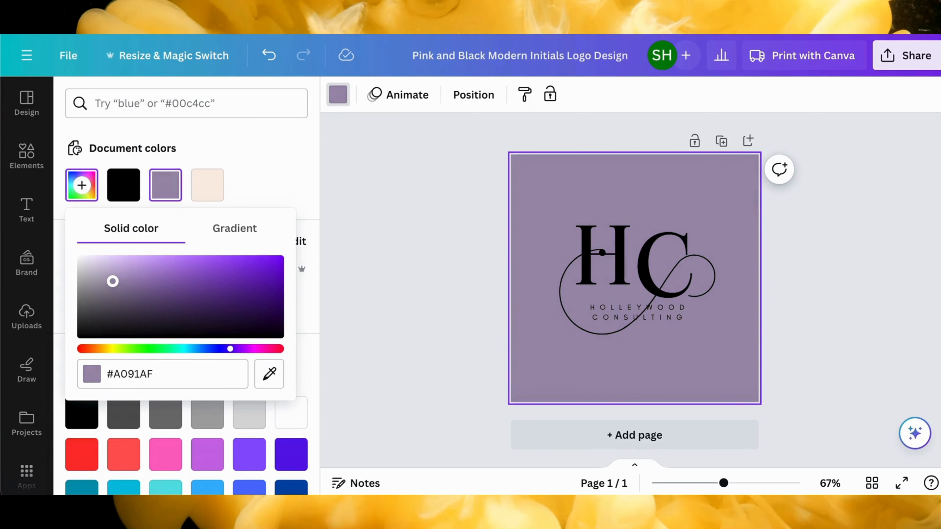
pyautogui.click(373, 238)
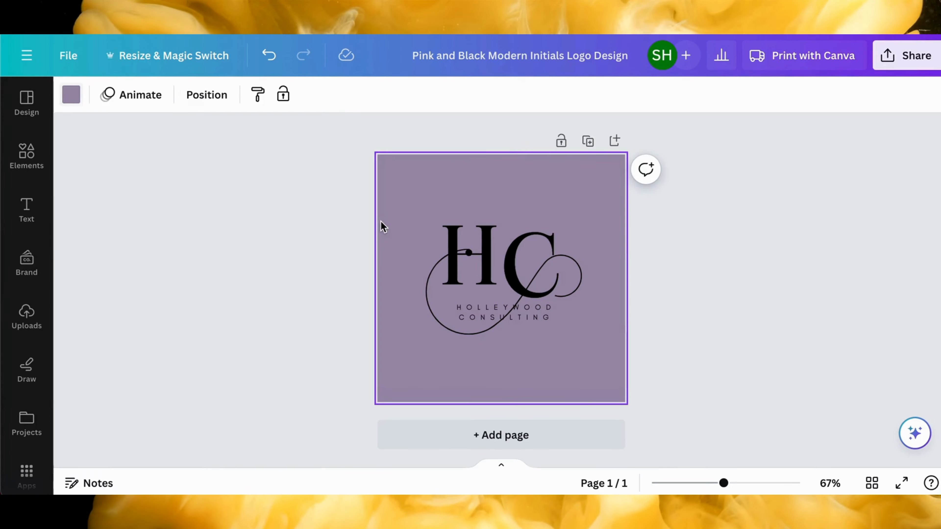
# Step: Search the elements library for "purple clouds"
pyautogui.click(31, 159)
pyautogui.click(157, 103)
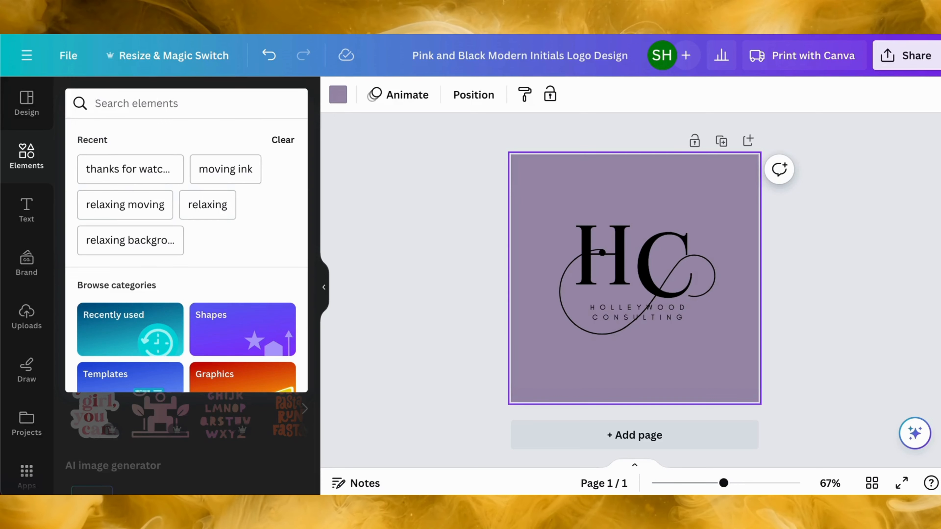
pyautogui.write('purple clours')
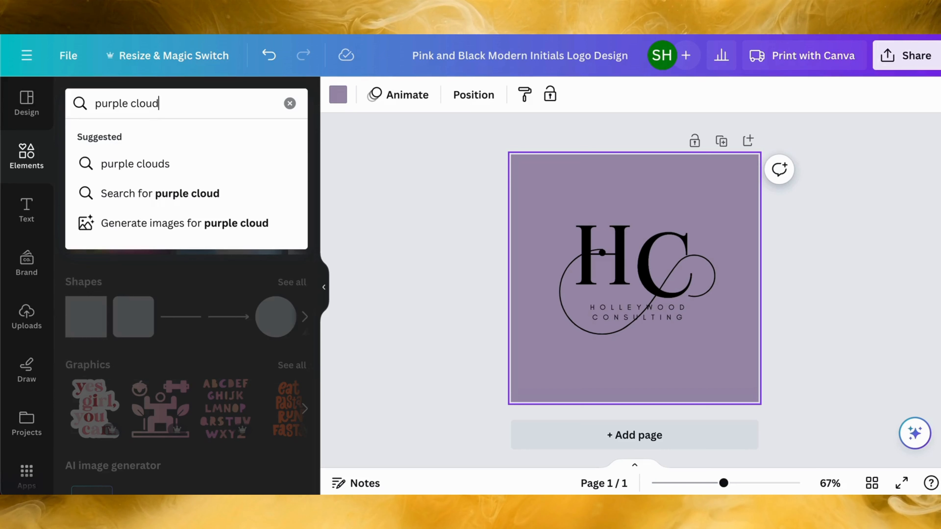
pyautogui.write('ds')
pyautogui.press('Return')
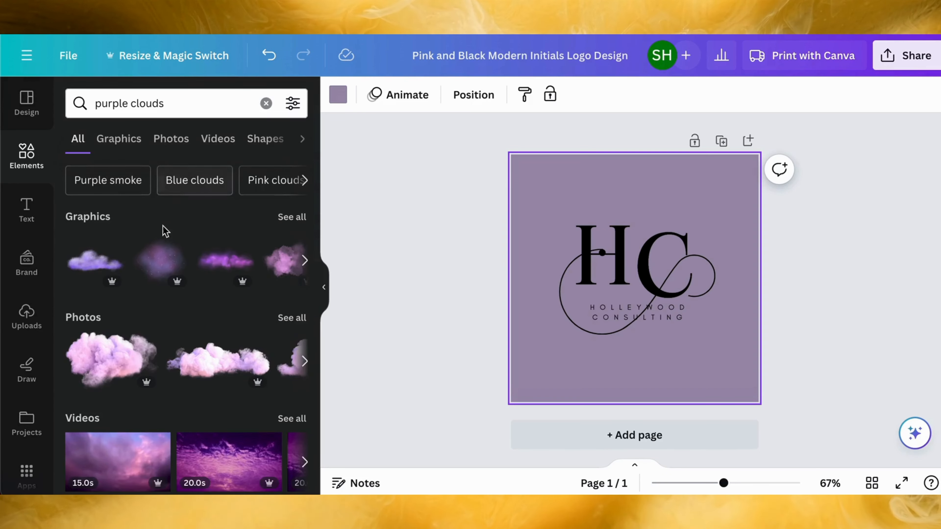
# Step: Browse all the matching photos and fill the whole logo page with the dark purple smoke-like cloud photo
pyautogui.scroll(-1, 150, 262)
pyautogui.scroll(-2, 149, 262)
pyautogui.scroll(2, 150, 262)
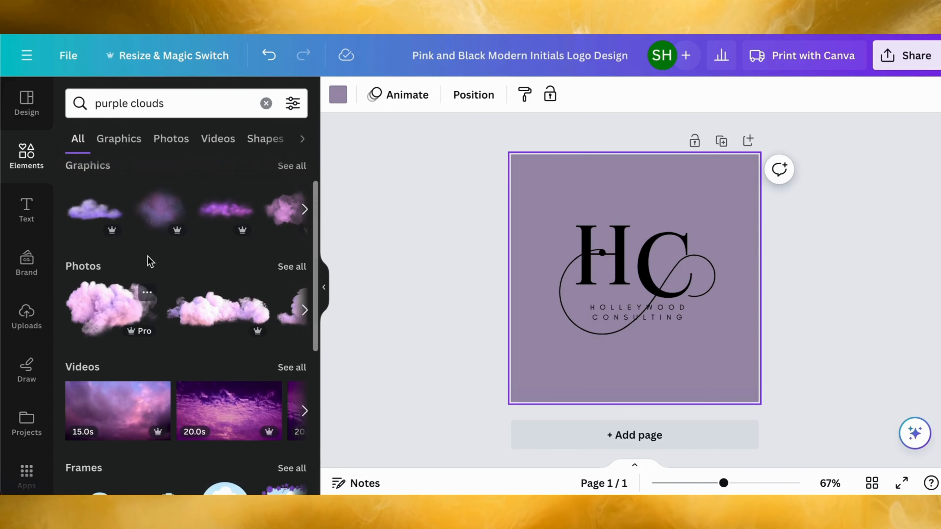
pyautogui.click(290, 269)
pyautogui.scroll(-1, 258, 276)
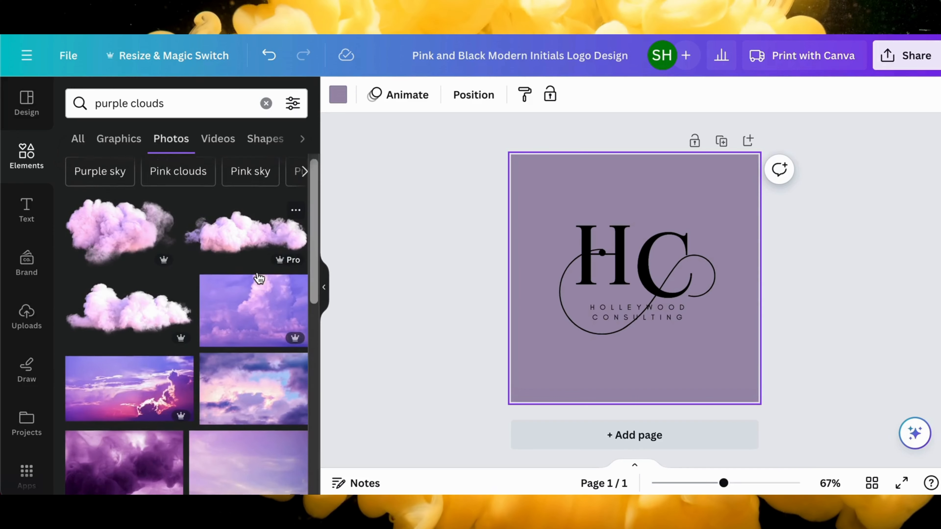
pyautogui.scroll(-5, 227, 357)
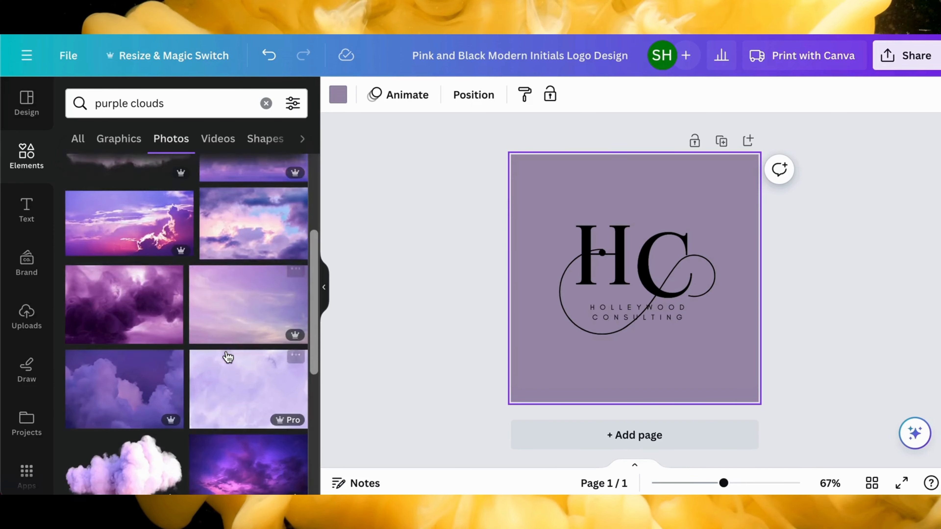
pyautogui.moveTo(128, 244); pyautogui.dragTo(576, 182)
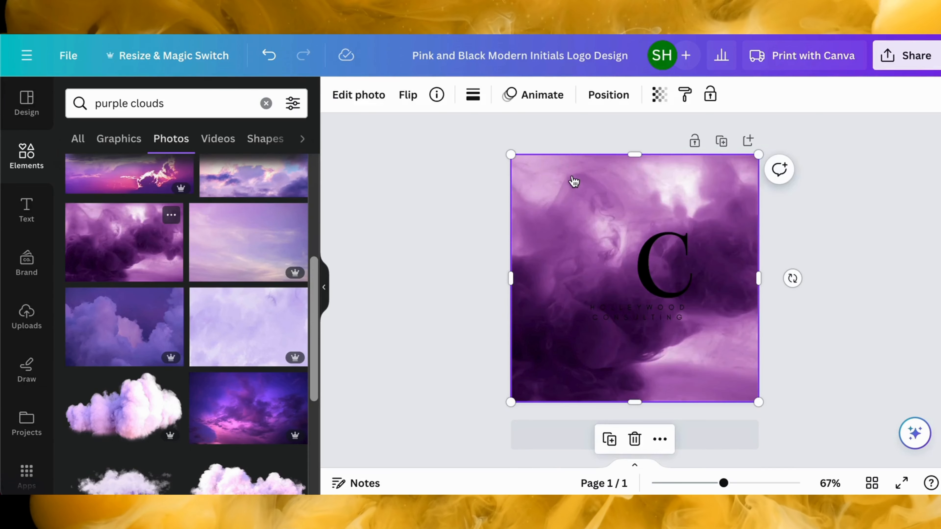
# Step: Move the purple cloud photo in the layer order beneath the H, swirl and text layers, directly above the background
pyautogui.click(607, 96)
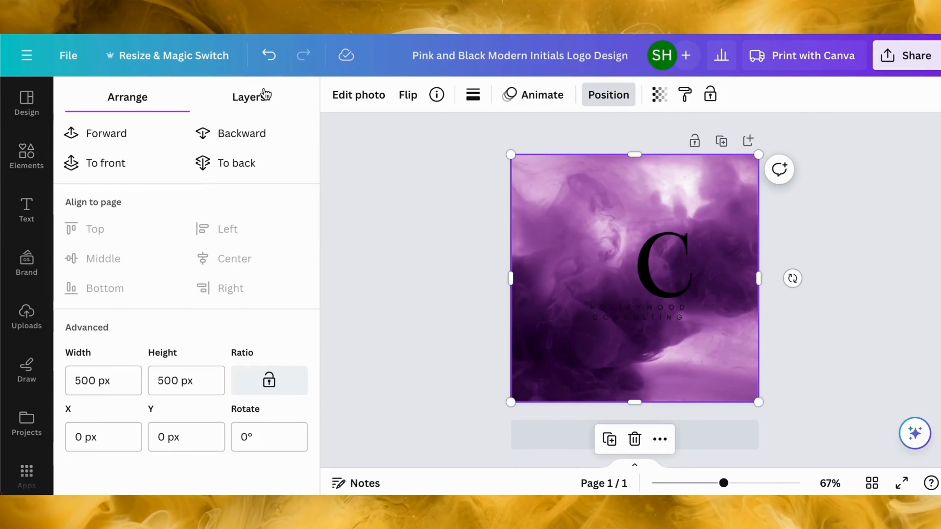
pyautogui.click(267, 96)
pyautogui.moveTo(265, 302); pyautogui.dragTo(267, 408)
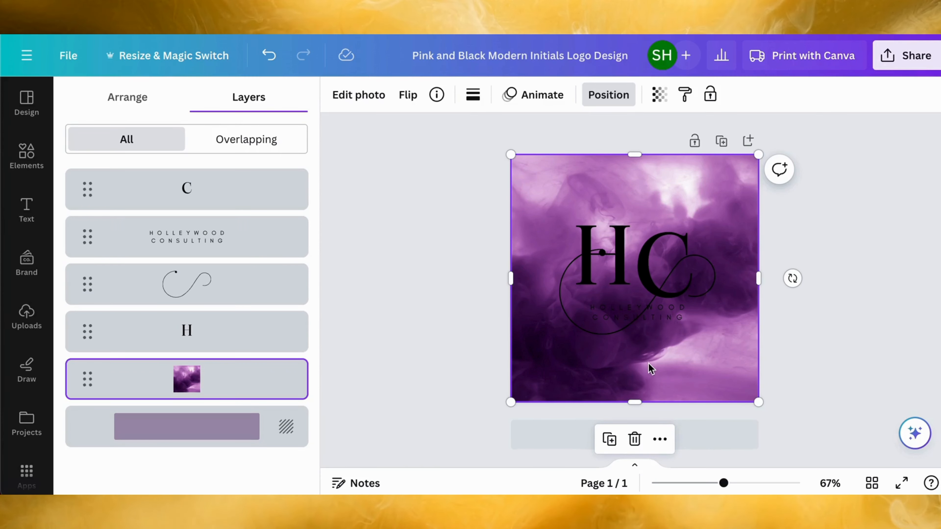
# Step: Recolor the large initials H and C to solid white
pyautogui.click(605, 234)
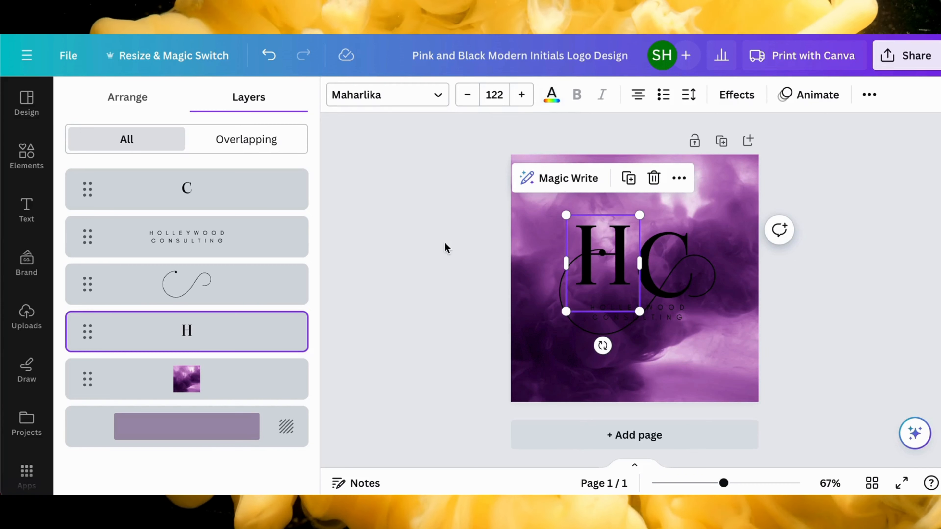
pyautogui.click(553, 100)
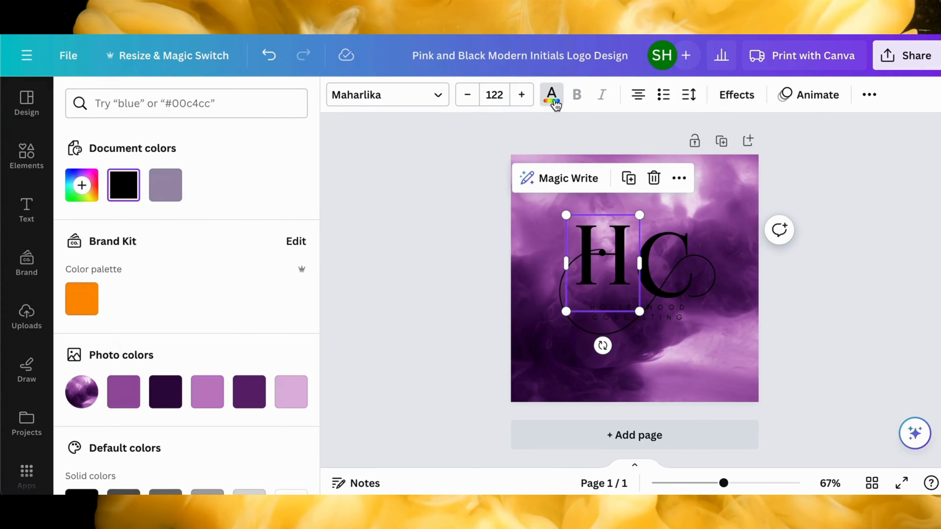
pyautogui.scroll(-5, 222, 259)
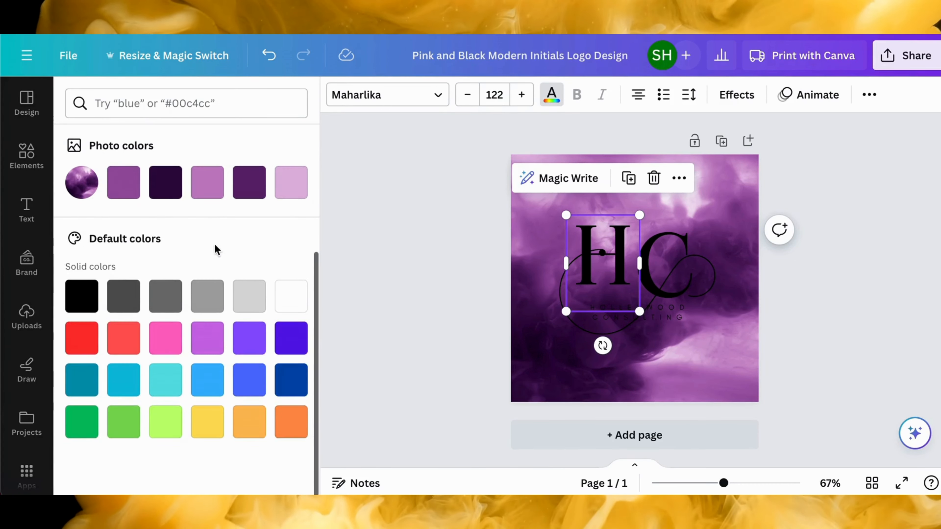
pyautogui.click(289, 311)
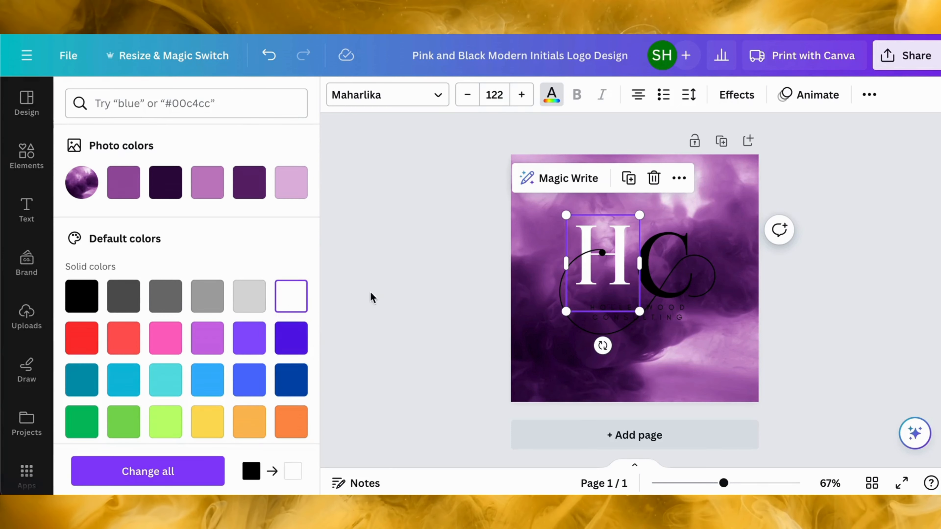
pyautogui.click(669, 255)
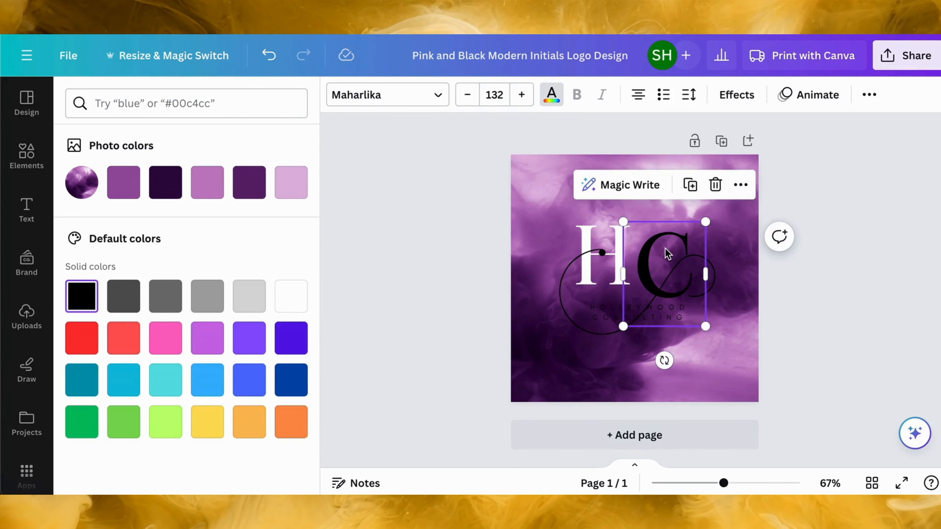
pyautogui.click(289, 296)
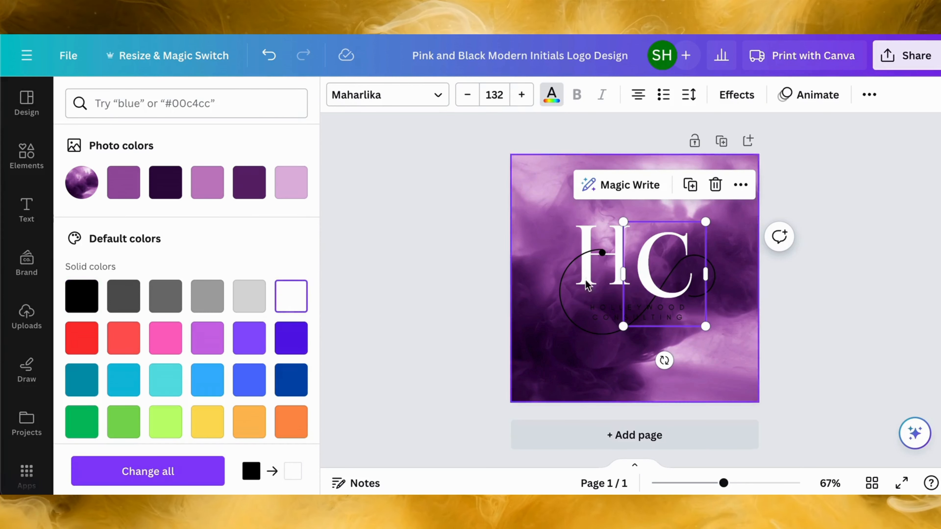
# Step: Recolor the "HOLLEYWOOD CONSULTING" text and the decorative swirl line to solid white
pyautogui.click(603, 317)
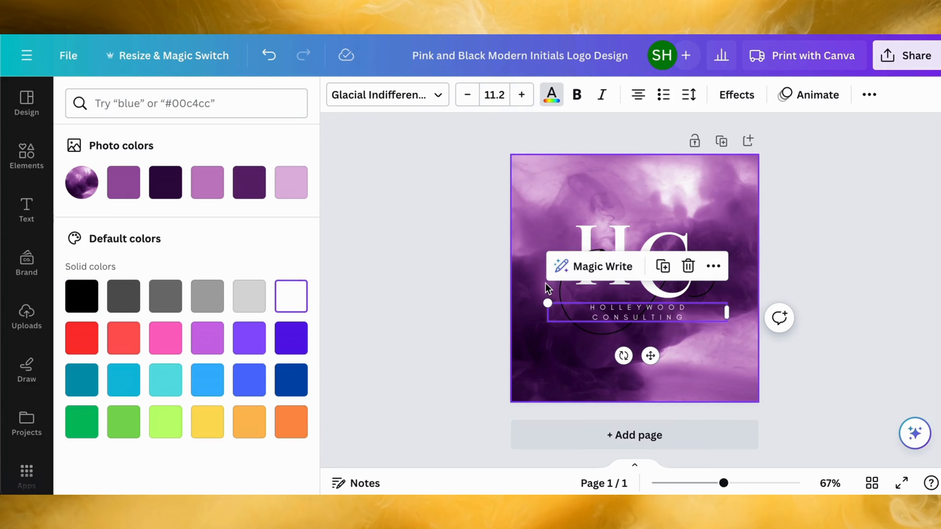
pyautogui.click(537, 286)
pyautogui.click(567, 292)
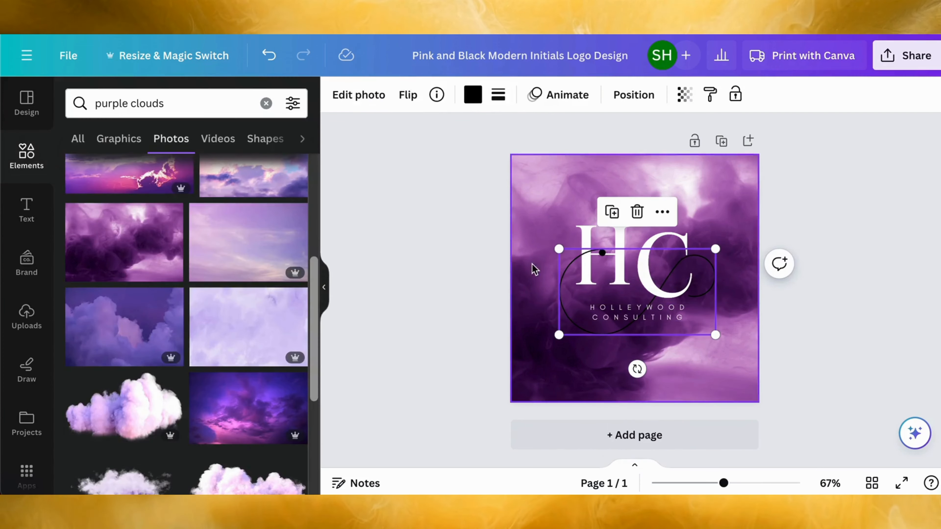
pyautogui.click(473, 95)
pyautogui.scroll(-3, 254, 416)
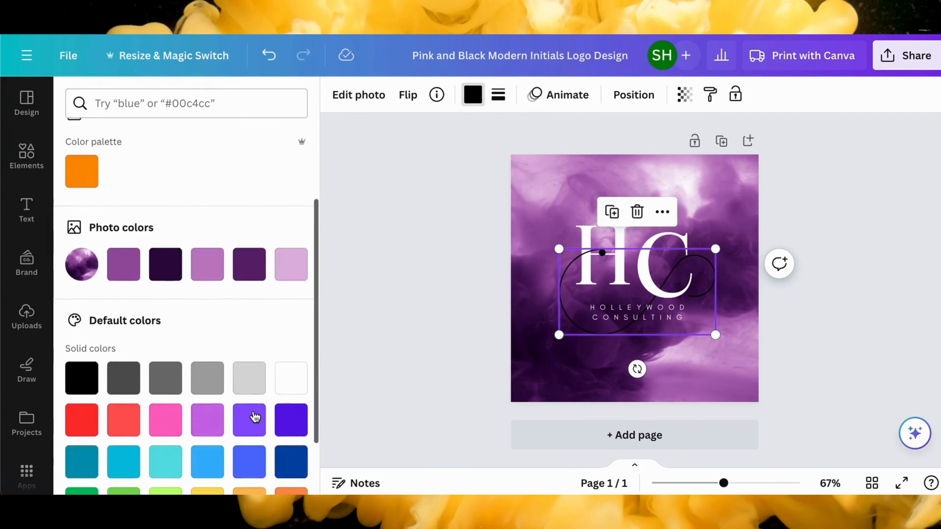
pyautogui.click(292, 385)
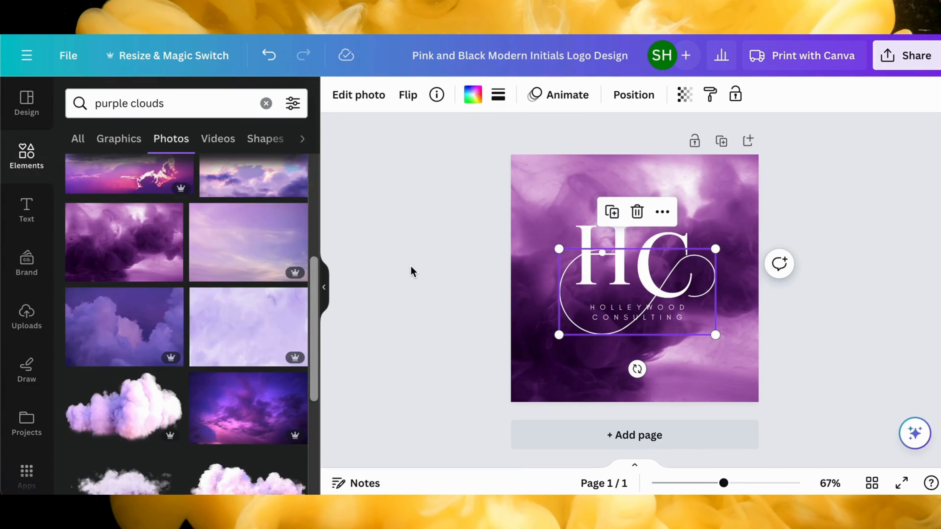
pyautogui.click(438, 261)
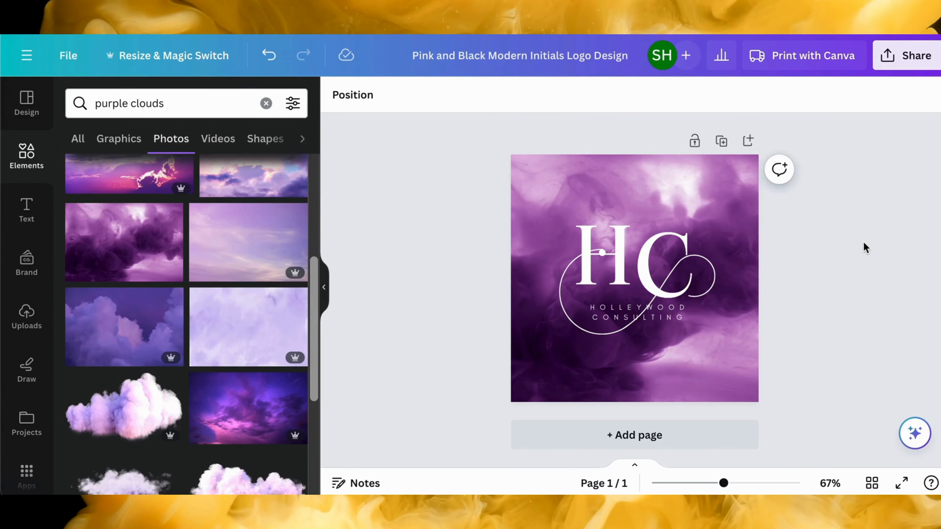
# Step: Examine the download settings and the available file types for the logo without downloading it
pyautogui.click(324, 287)
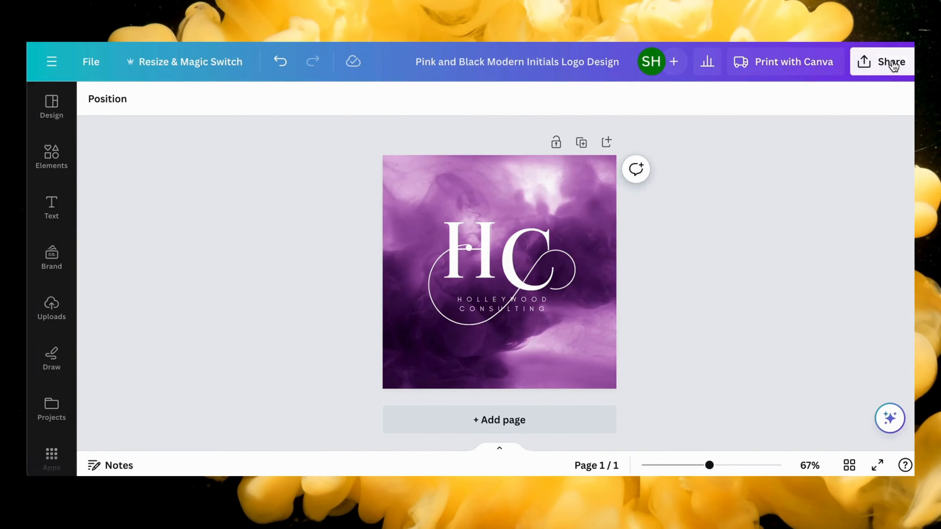
pyautogui.click(891, 62)
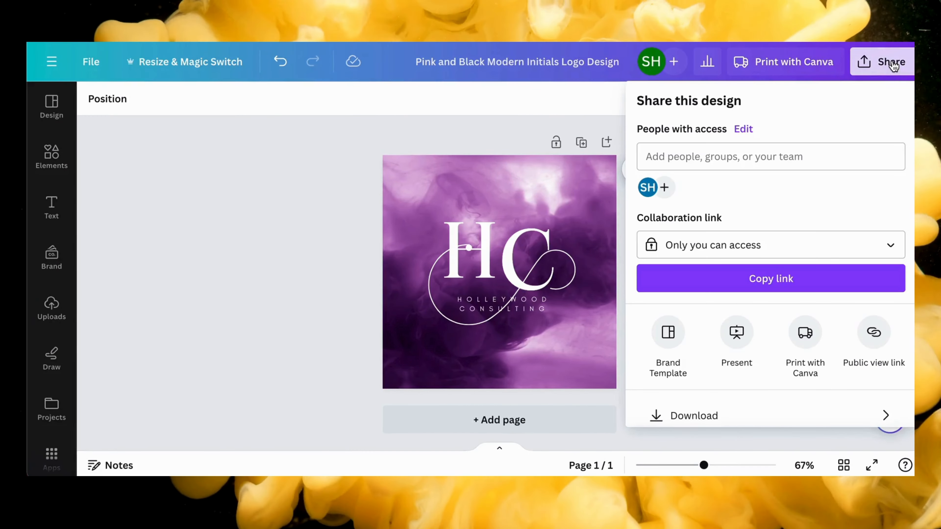
pyautogui.click(762, 415)
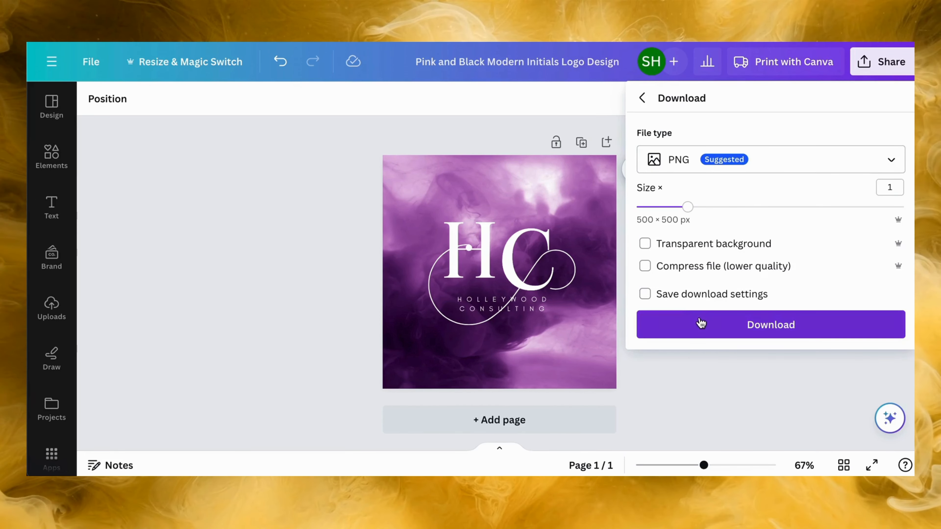
pyautogui.click(831, 163)
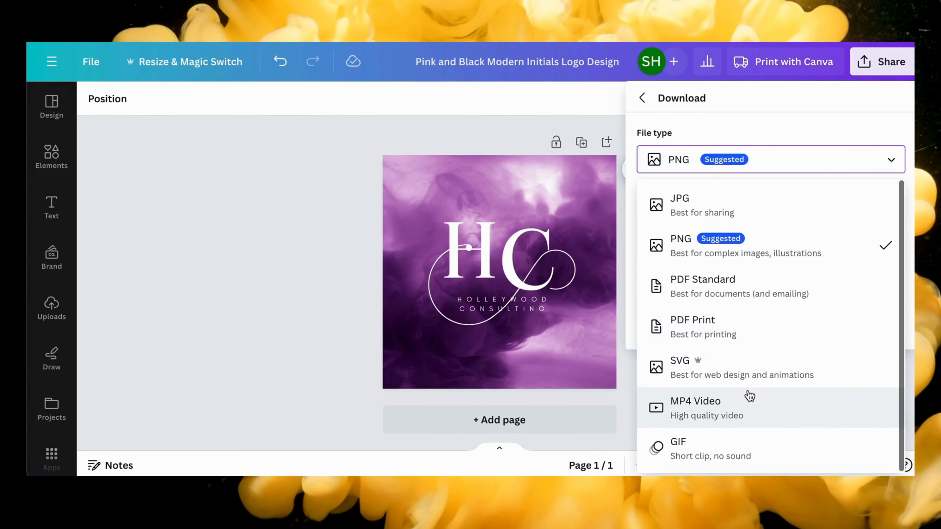
pyautogui.click(757, 111)
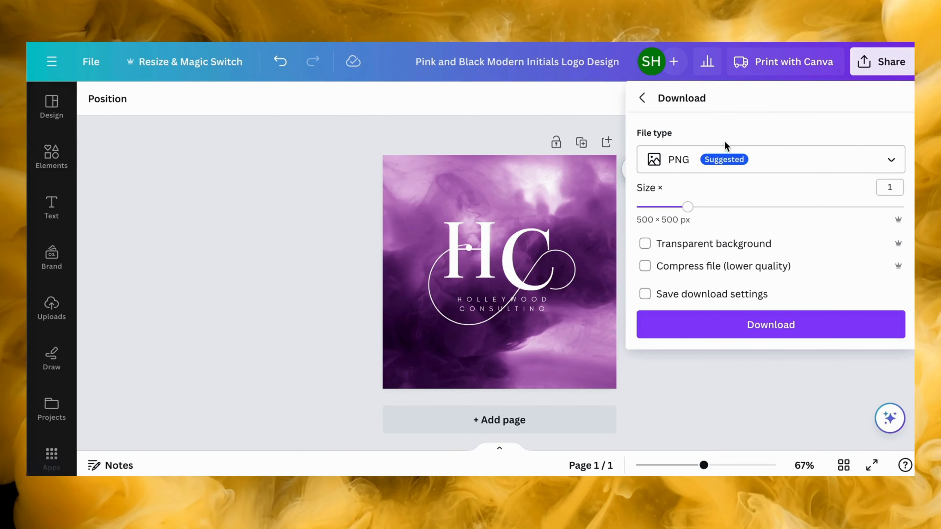
pyautogui.click(593, 122)
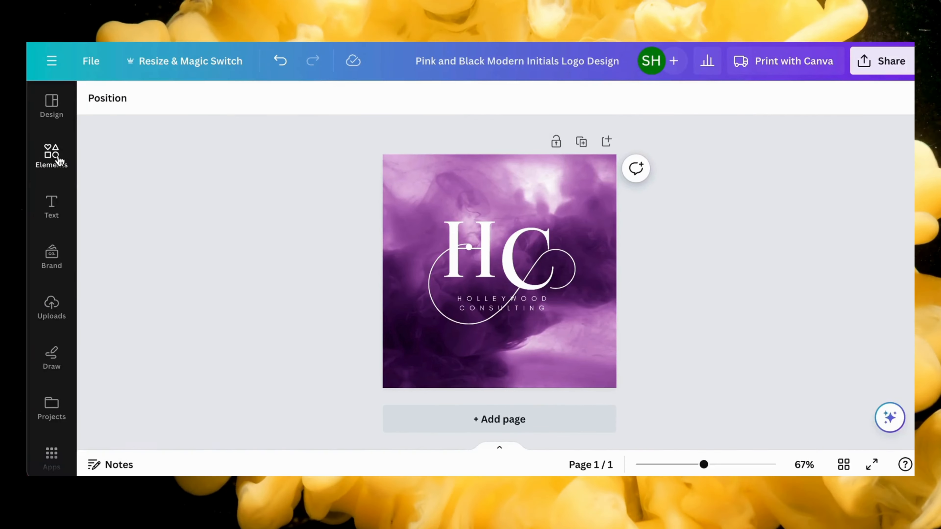
# Step: Replace the purple cloud photo behind the logo with the 29-second purple bokeh clip from the "purple clouds" video results
pyautogui.click(52, 155)
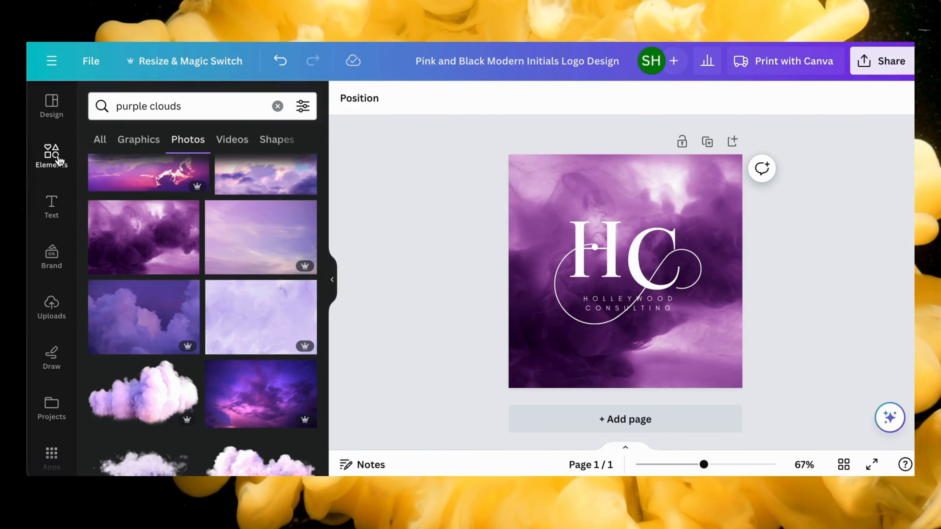
pyautogui.click(232, 140)
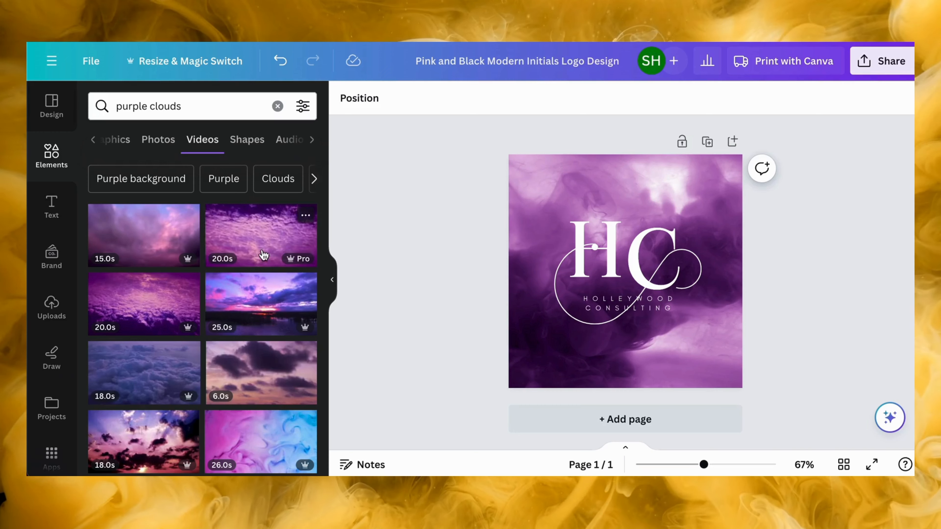
pyautogui.scroll(-5, 233, 289)
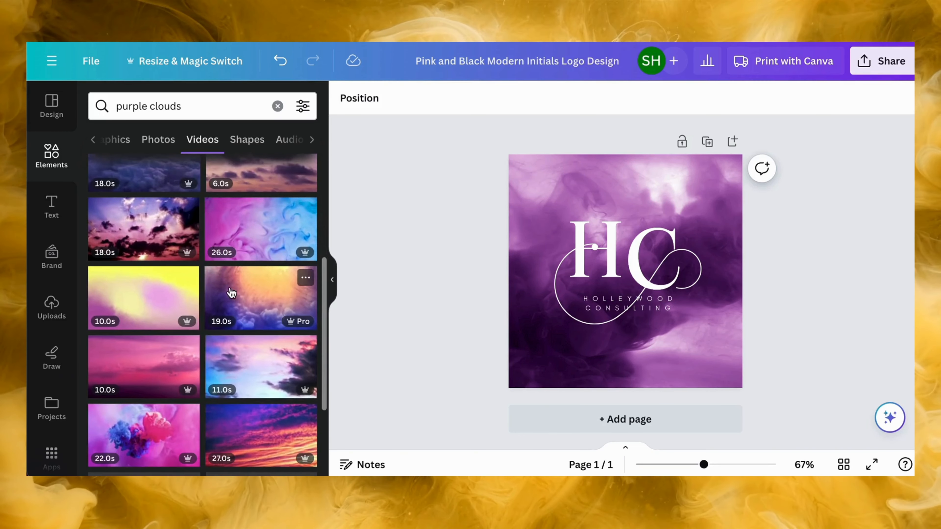
pyautogui.scroll(-4, 252, 307)
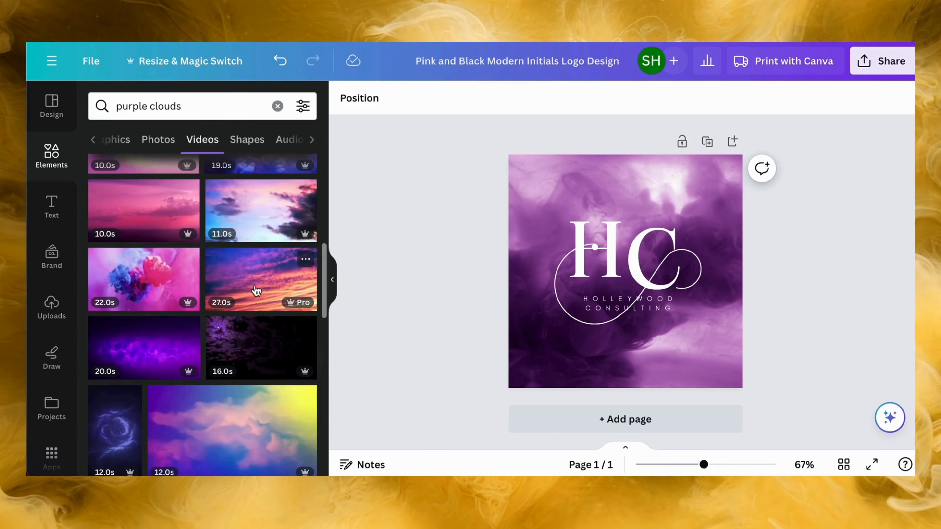
pyautogui.scroll(-7, 256, 289)
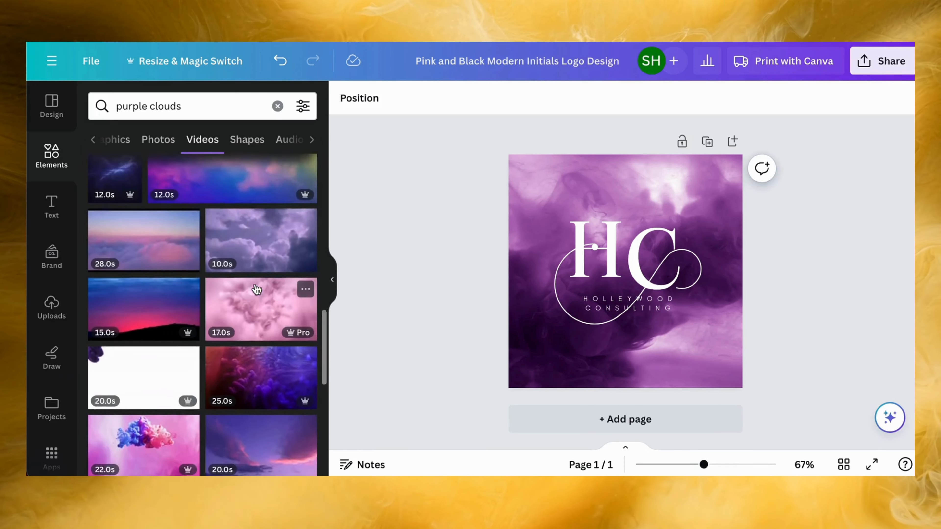
pyautogui.scroll(-8, 256, 289)
pyautogui.scroll(2, 257, 289)
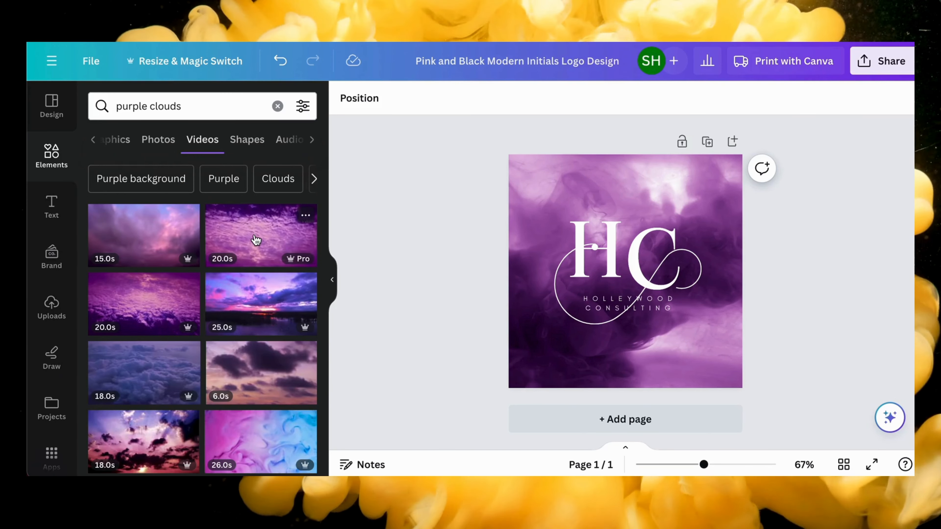
pyautogui.scroll(-10, 256, 239)
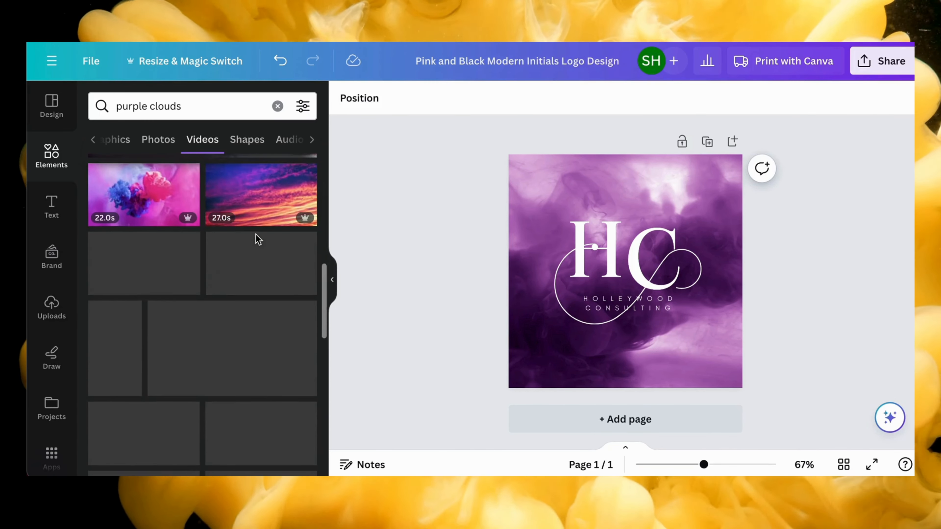
pyautogui.scroll(-3, 274, 250)
pyautogui.scroll(-7, 272, 249)
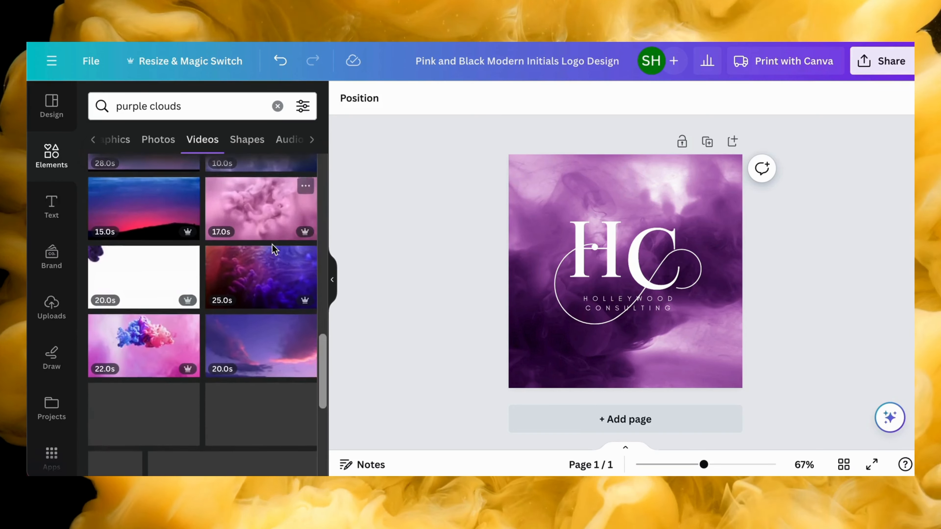
pyautogui.scroll(-5, 273, 249)
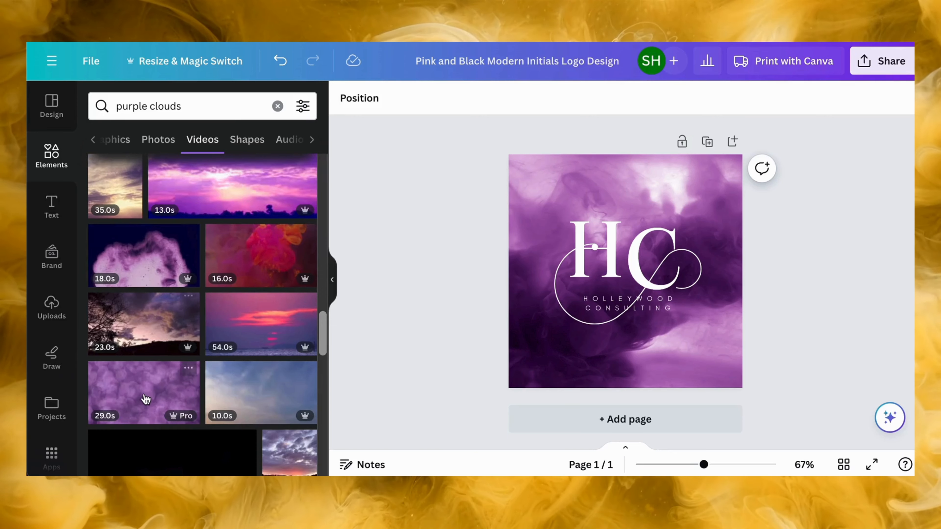
pyautogui.moveTo(331, 294); pyautogui.dragTo(532, 204)
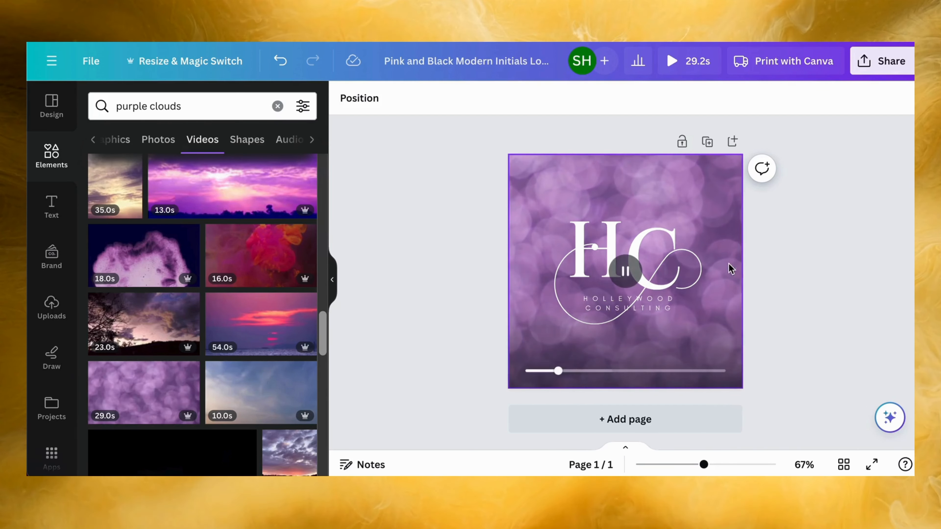
# Step: Apply the Party page animation to the logo design
pyautogui.click(658, 255)
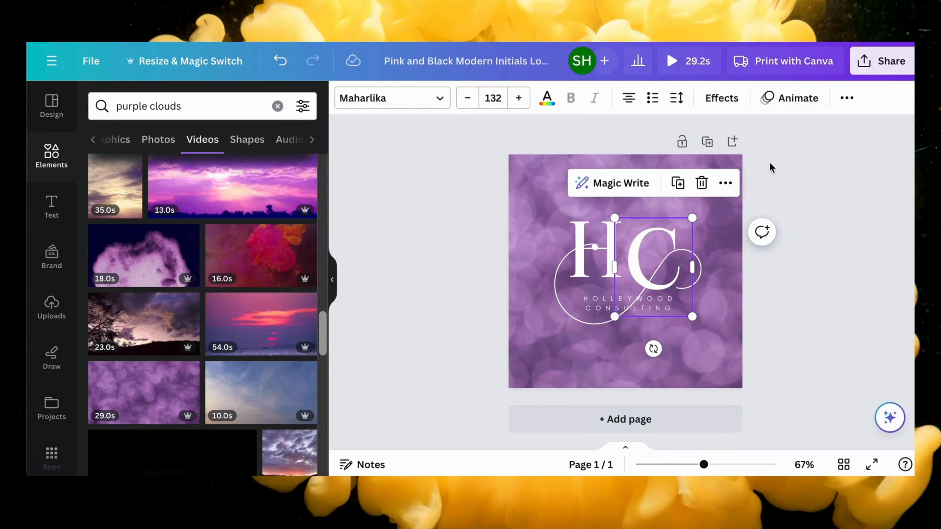
pyautogui.click(790, 98)
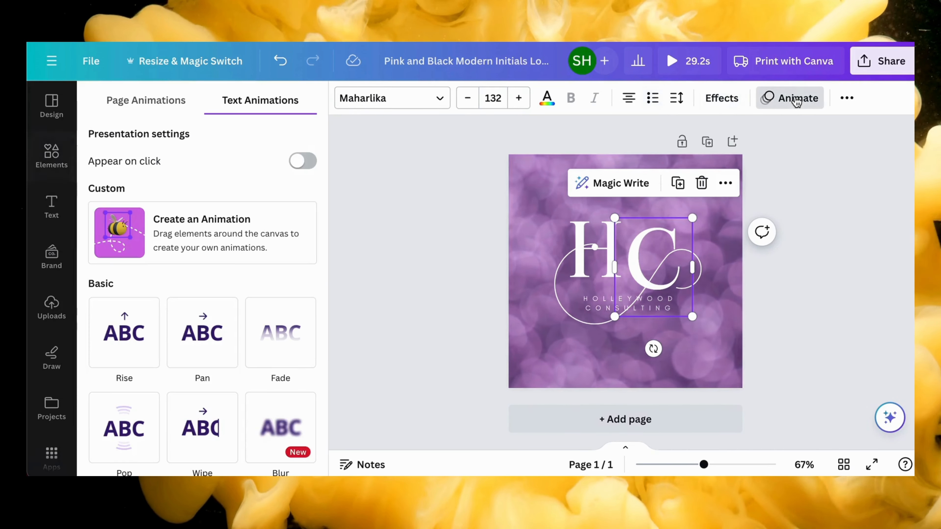
pyautogui.click(145, 101)
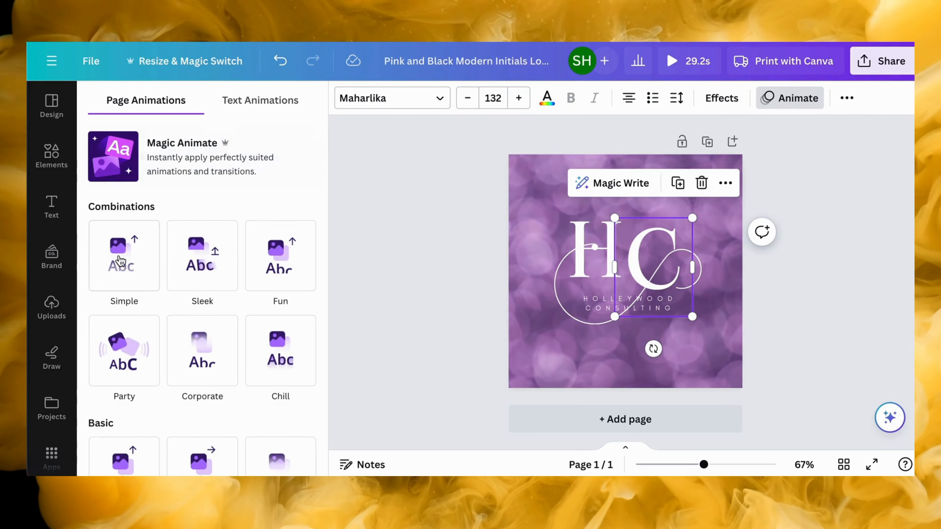
pyautogui.moveTo(121, 274)
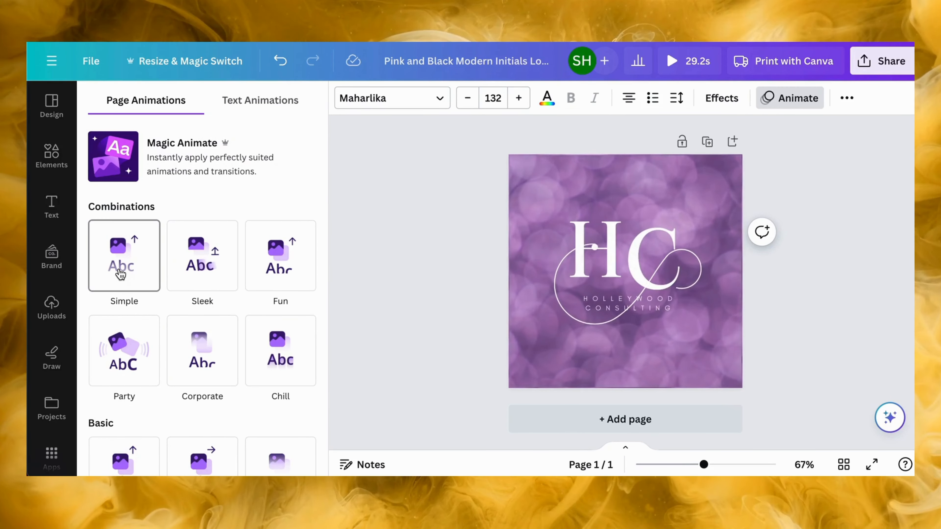
pyautogui.click(119, 372)
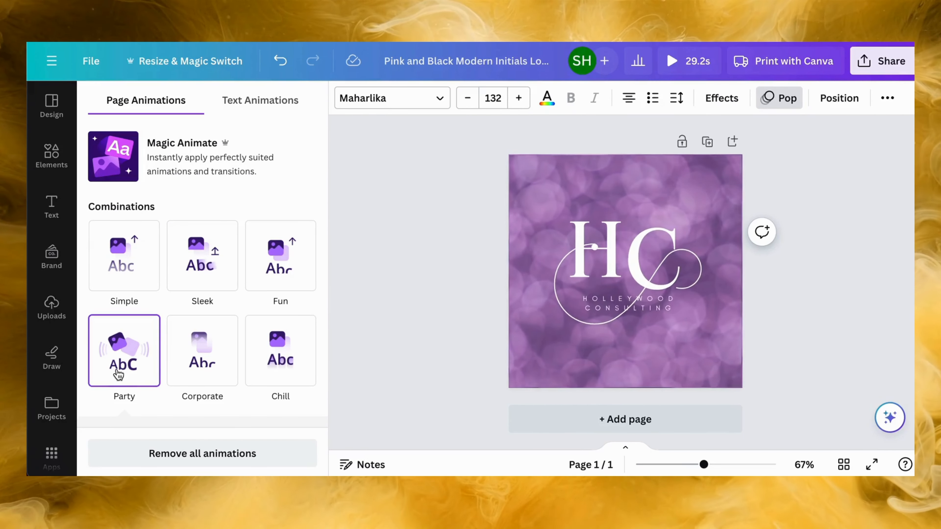
pyautogui.click(857, 264)
pyautogui.click(835, 248)
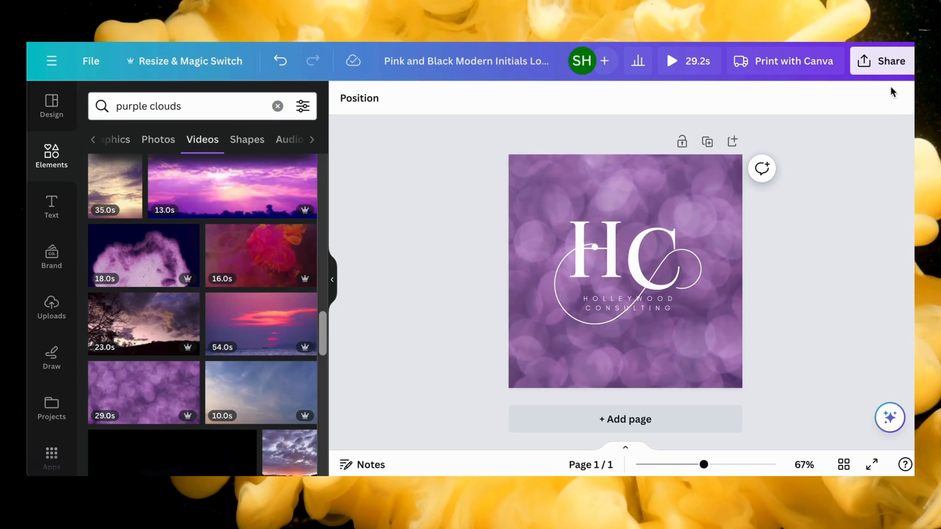
# Step: Download the animated logo as an MP4 video at 500 × 500 px
pyautogui.click(890, 61)
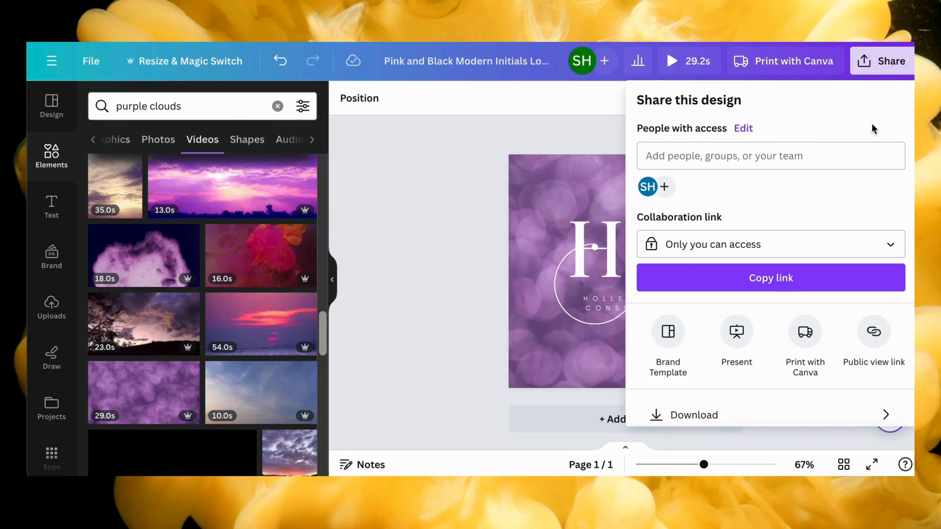
pyautogui.click(748, 412)
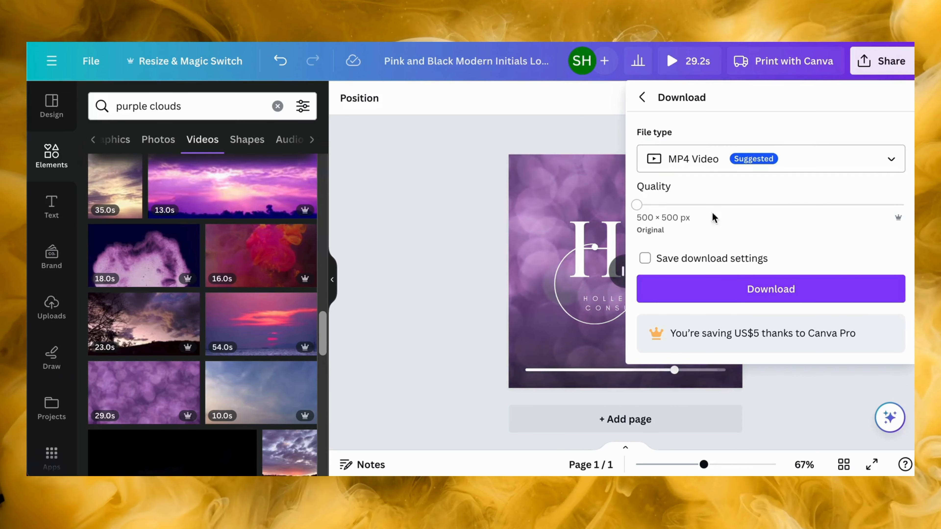
pyautogui.click(749, 290)
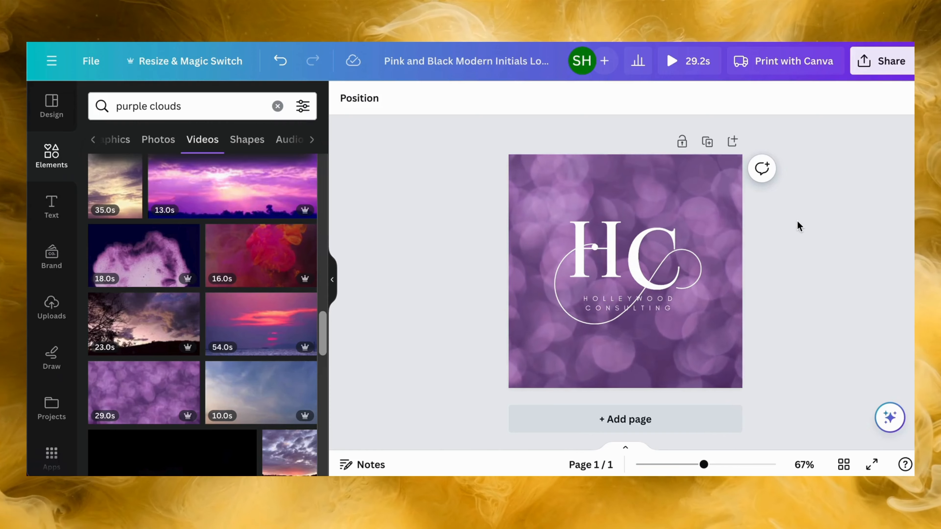
pyautogui.press('super+shift+5')
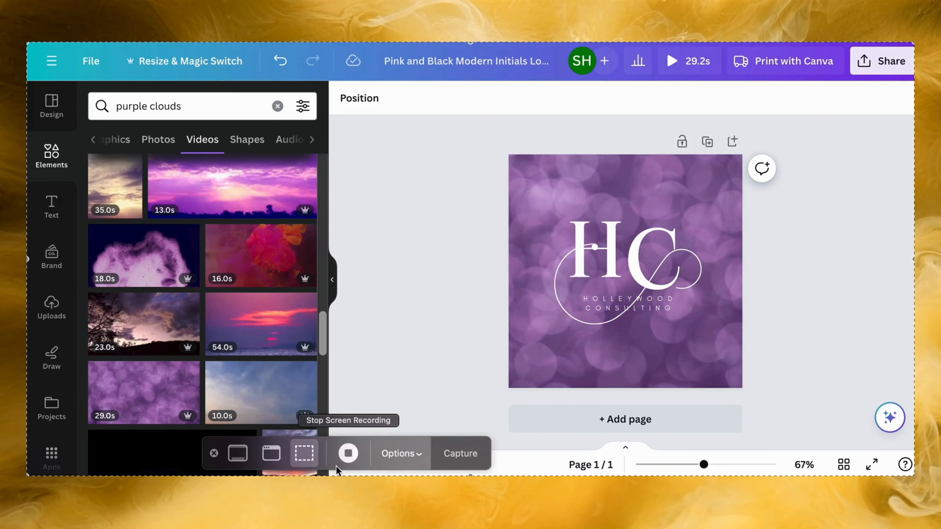